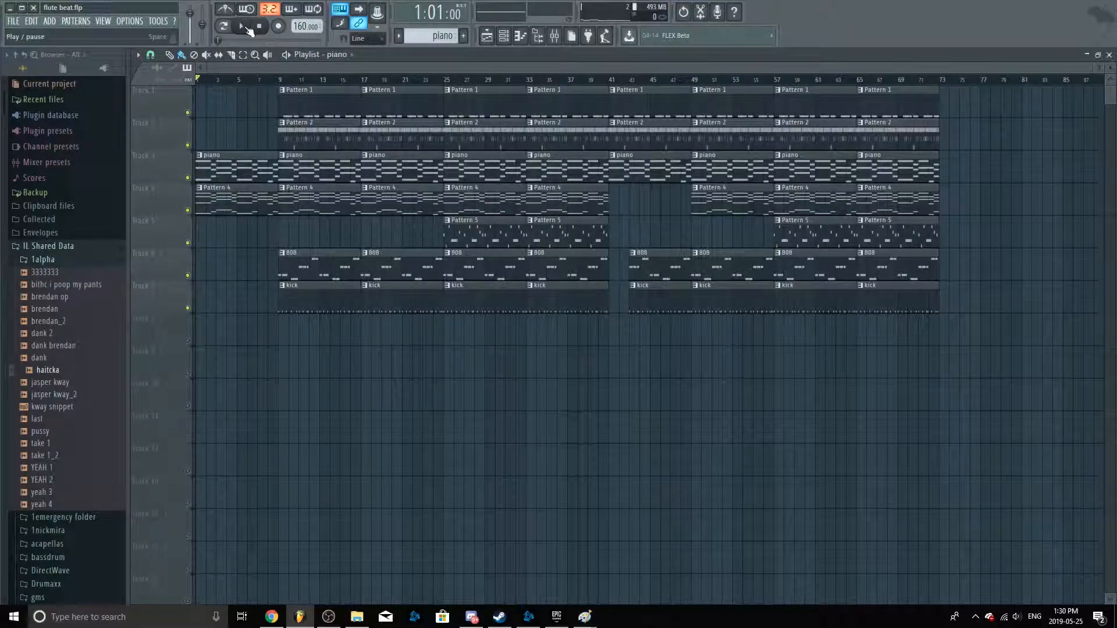
Play back the full arrangement from around bar 9 in the playlist
{"action": "left_click_drag", "start_coordinate": [218, 83], "coordinate": [307, 86]}
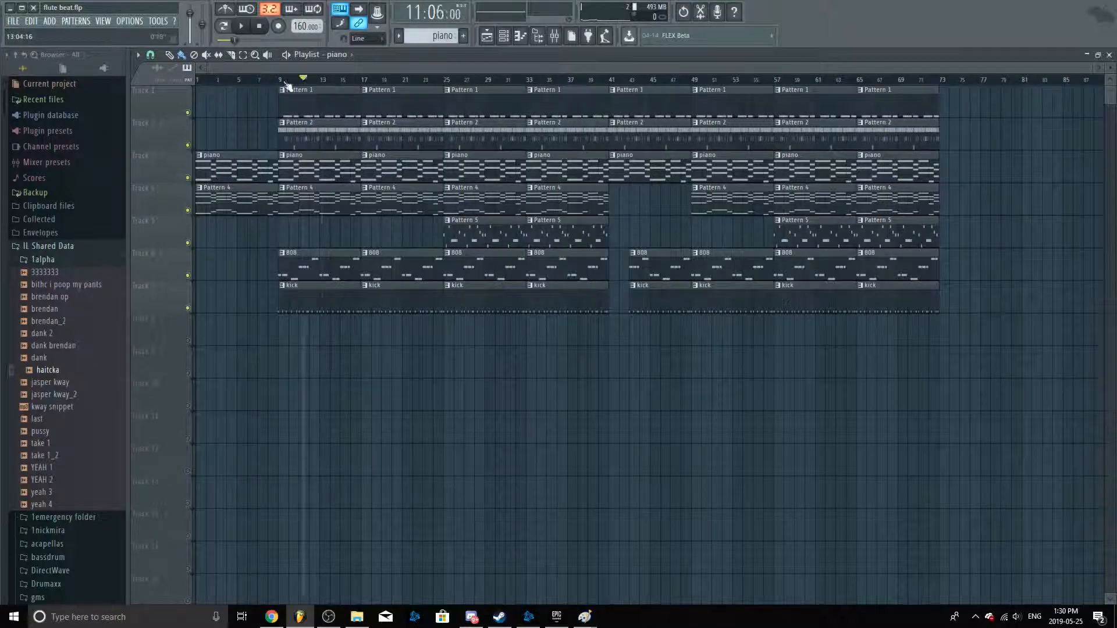
{"action": "left_click", "coordinate": [243, 25]}
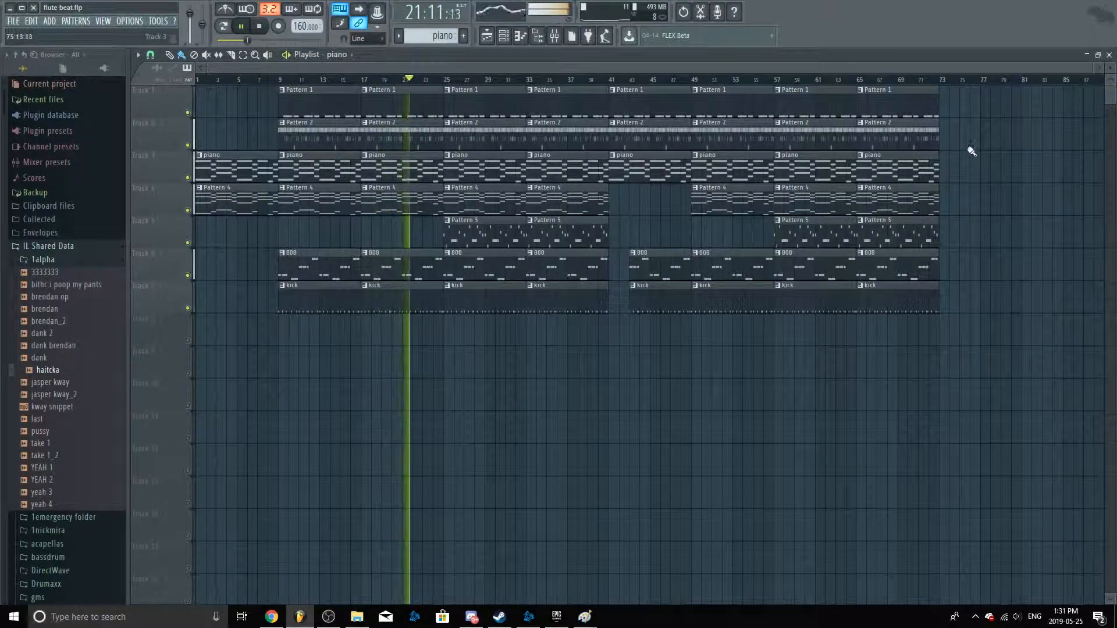
{"action": "left_click", "coordinate": [956, 169]}
{"action": "left_click_drag", "start_coordinate": [983, 170], "coordinate": [1057, 174]}
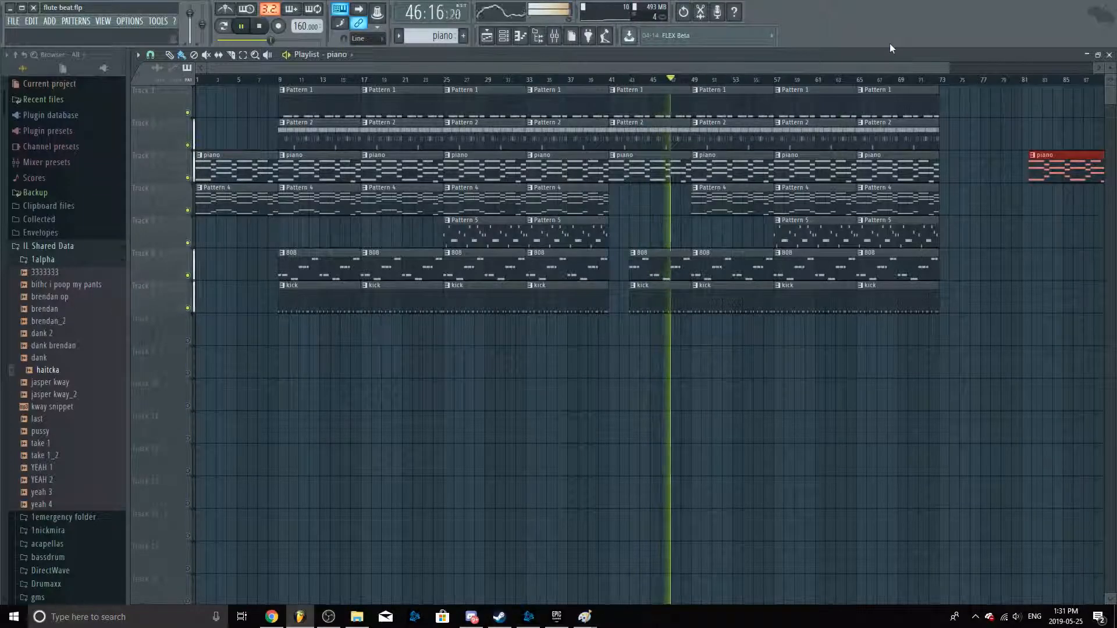
{"action": "left_click", "coordinate": [571, 37]}
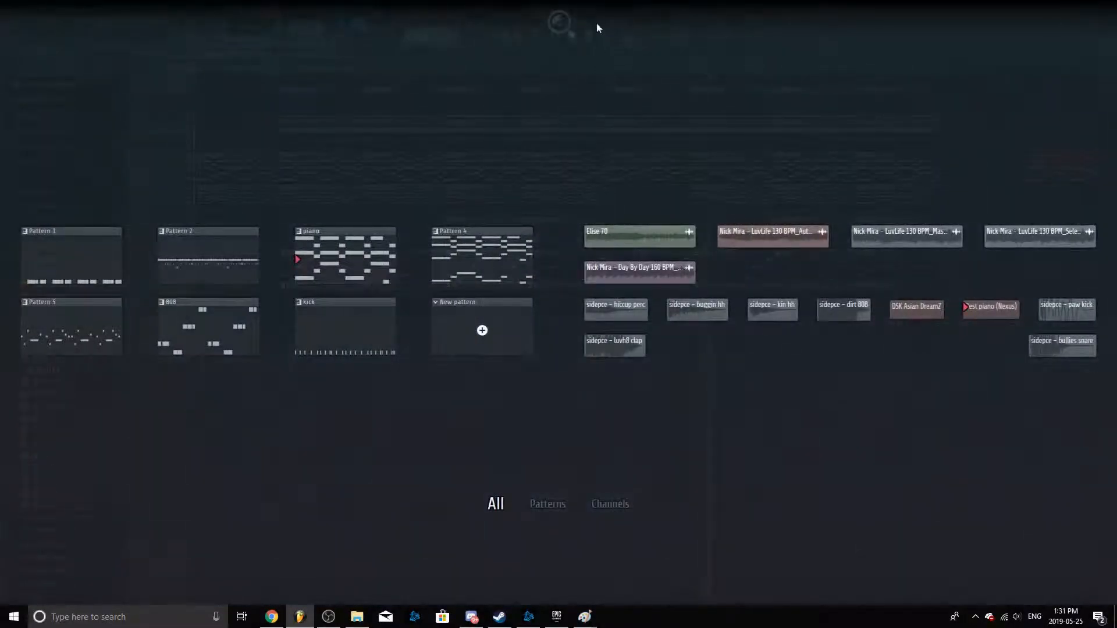
{"action": "left_click", "coordinate": [610, 503]}
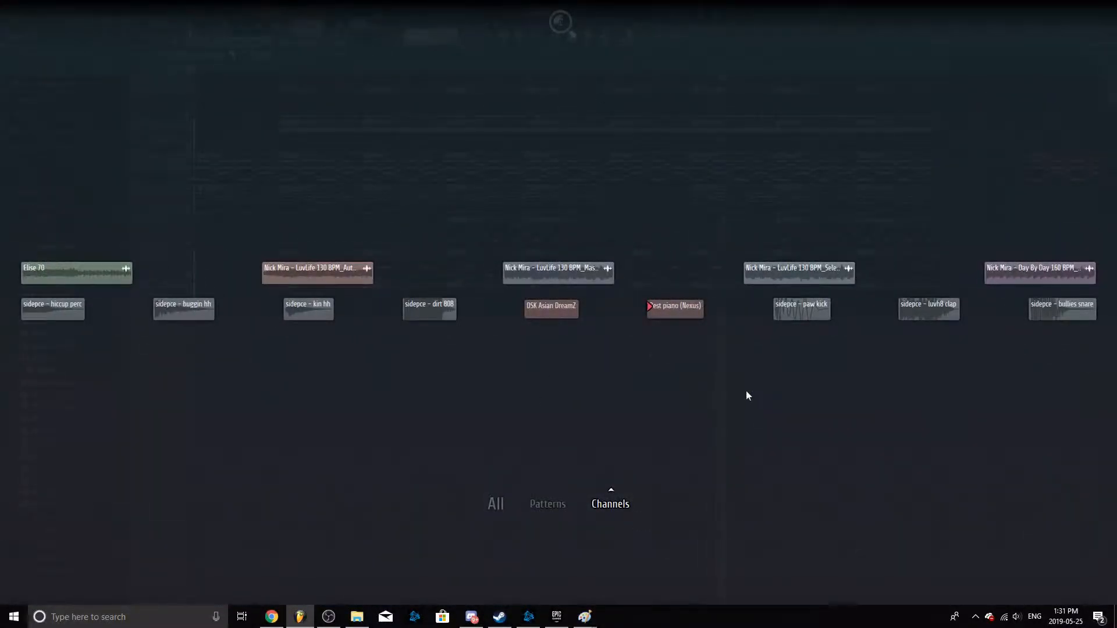
{"action": "left_click", "coordinate": [746, 390]}
{"action": "right_click", "coordinate": [1064, 169]}
Move song playback back to an earlier point in the arrangement and stop it
{"action": "left_click_drag", "start_coordinate": [651, 79], "coordinate": [560, 79]}
{"action": "key", "text": "space"}
{"action": "key", "text": "space"}
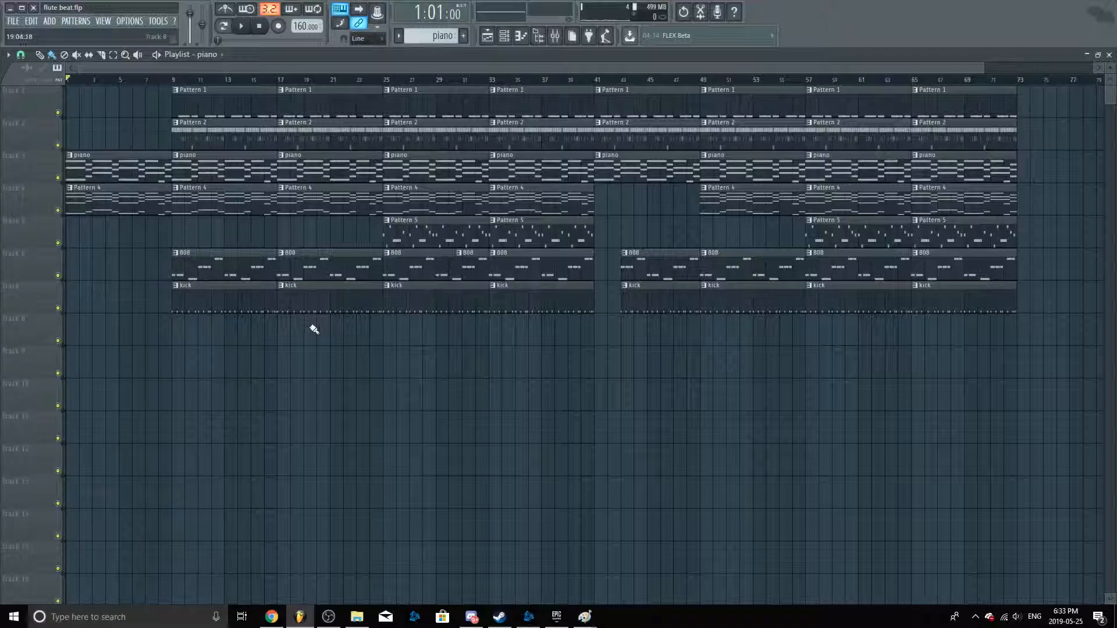
Open Pattern 1's luvh8 clap notes in the piano roll, examine their placement and audition C5, and return to the playlist
{"action": "double_click", "coordinate": [230, 116]}
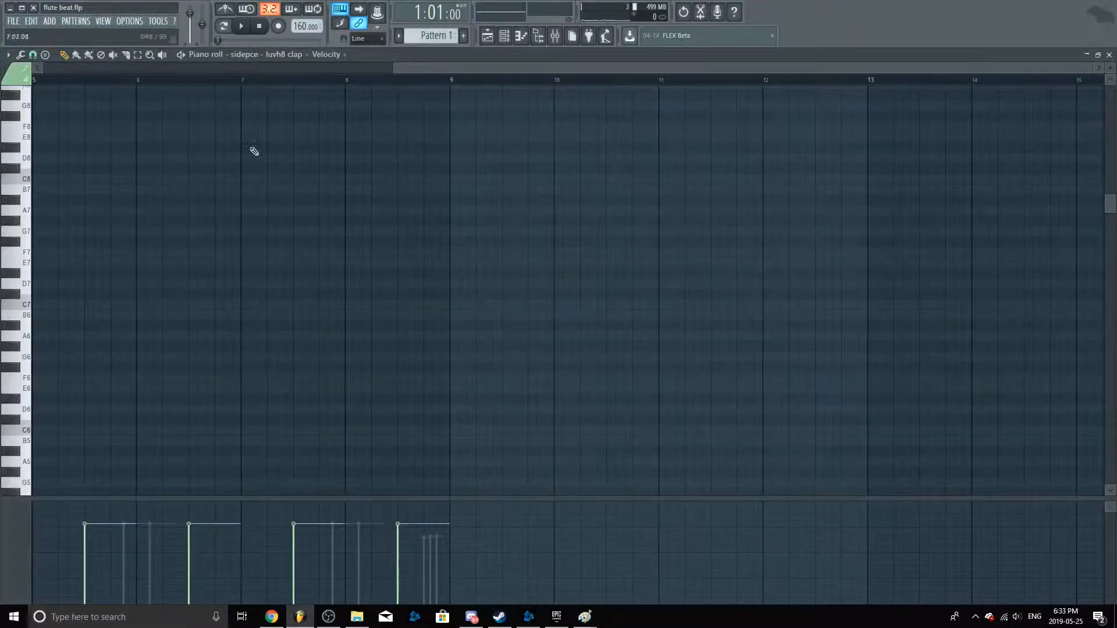
{"action": "key", "text": "F7"}
{"action": "right_click", "coordinate": [485, 503]}
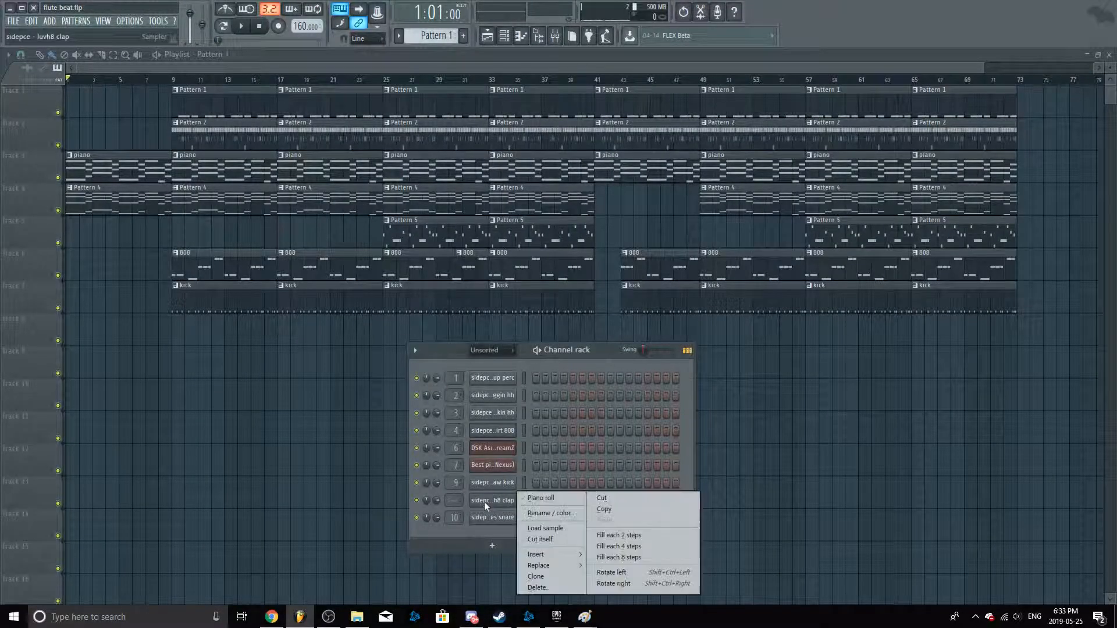
{"action": "left_click", "coordinate": [531, 498]}
{"action": "scroll", "coordinate": [281, 347], "scroll_direction": "down", "scroll_amount": 3}
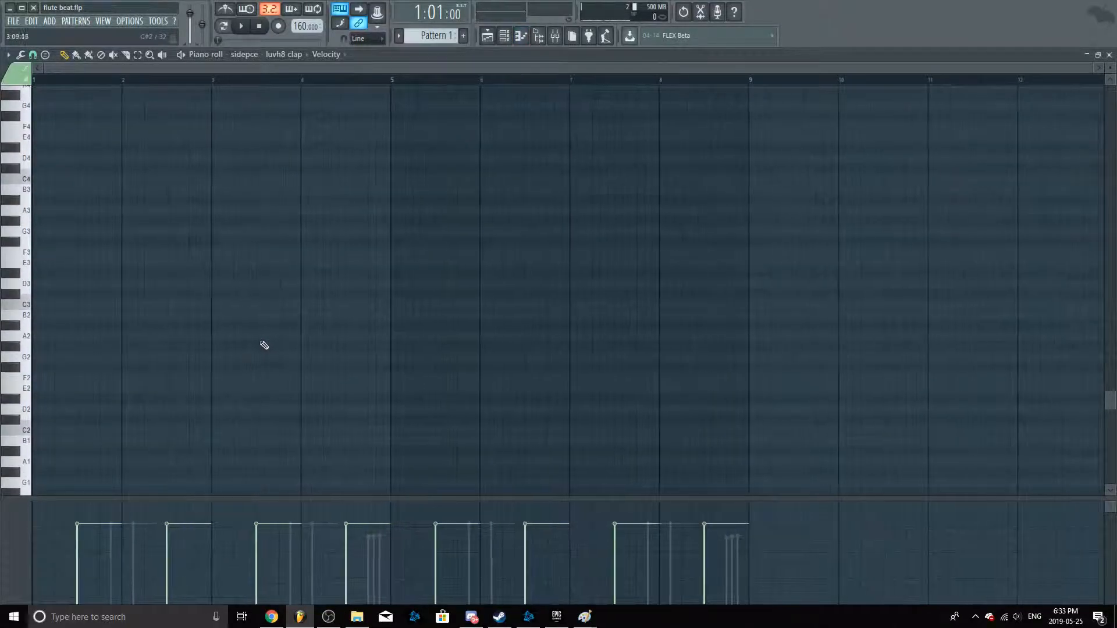
{"action": "scroll", "coordinate": [25, 285], "scroll_direction": "up", "scroll_amount": 2}
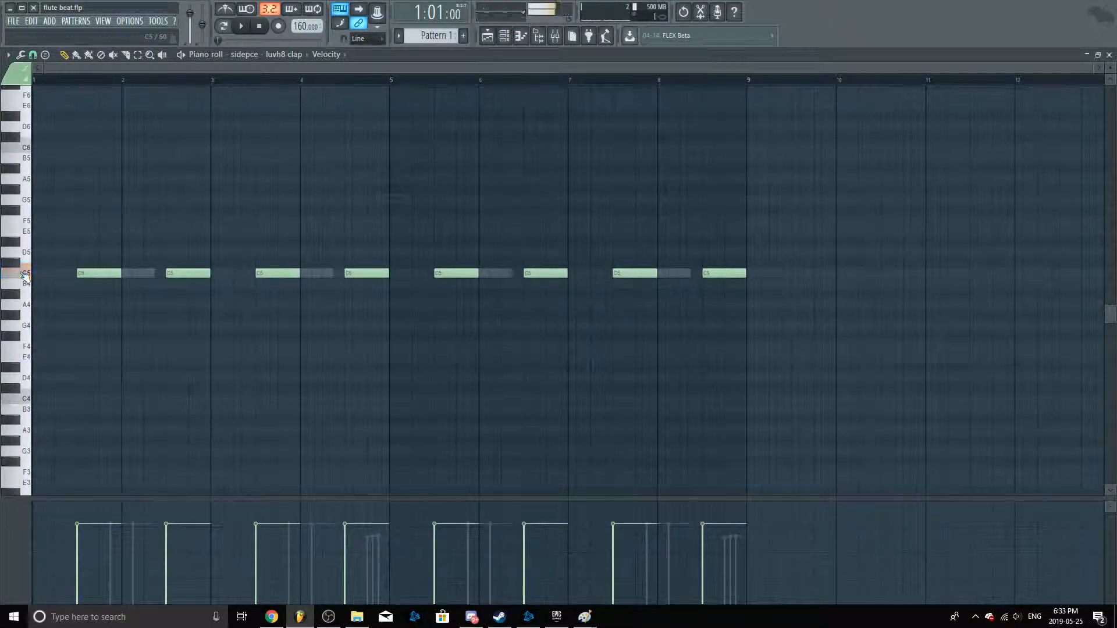
{"action": "key", "text": "Escape"}
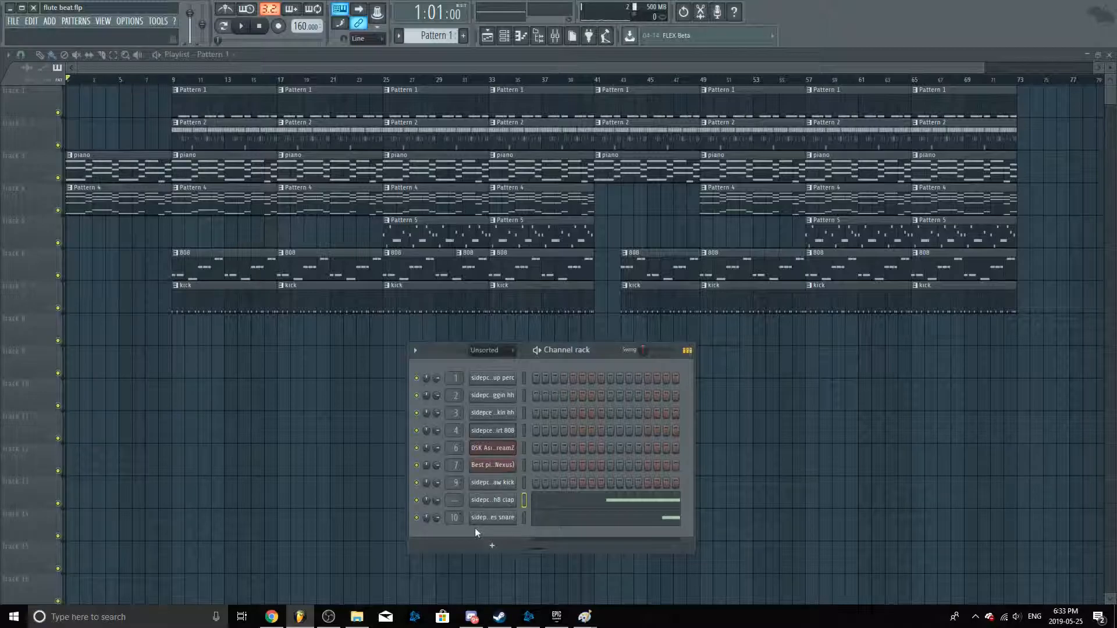
Open the bullies snare channel's sampler settings to view and audition the sample, and close them
{"action": "right_click", "coordinate": [493, 517]}
{"action": "left_click", "coordinate": [504, 518]}
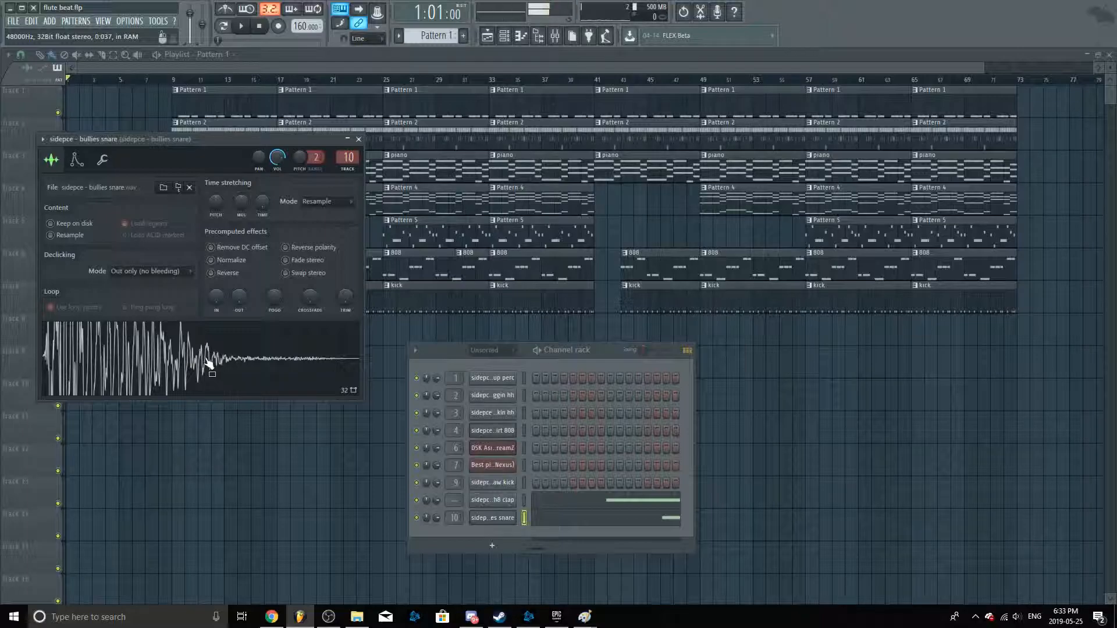
{"action": "left_click", "coordinate": [358, 139]}
Play Pattern 1 on its own with its clap notes shown in the piano roll, and return to the playlist
{"action": "scroll", "coordinate": [179, 138], "scroll_direction": "up", "scroll_amount": 4, "text": "ctrl"}
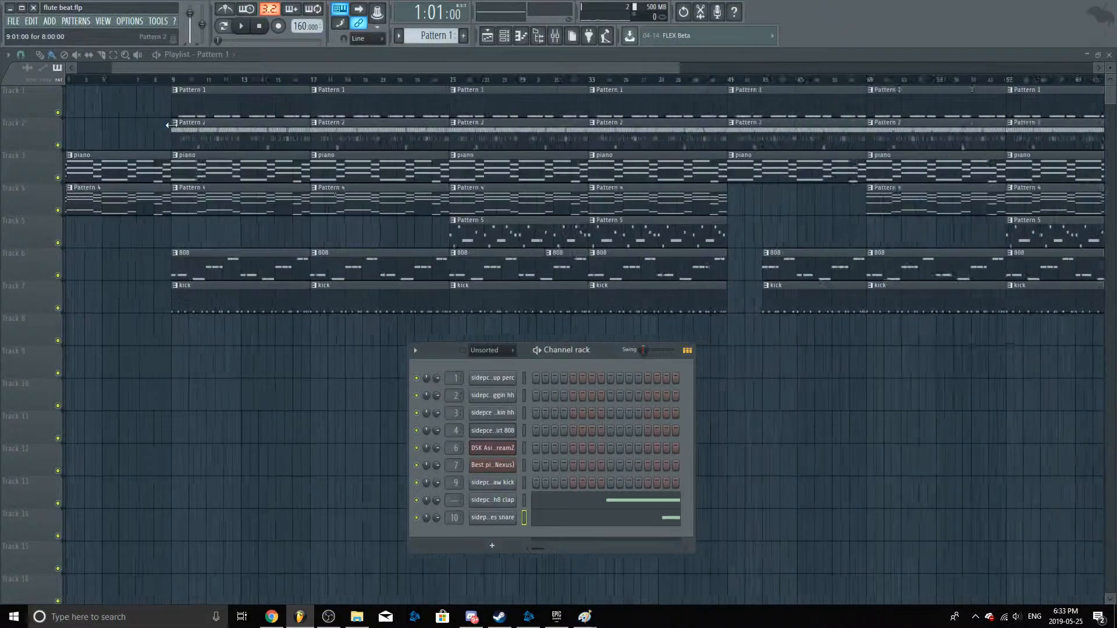
{"action": "left_click", "coordinate": [170, 80]}
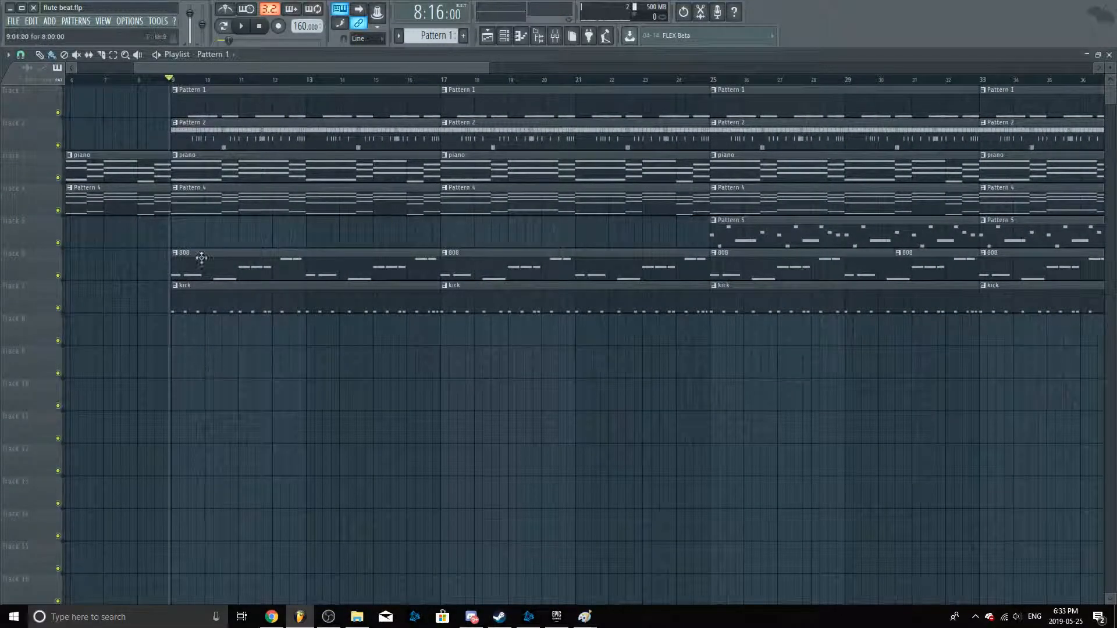
{"action": "double_click", "coordinate": [208, 101]}
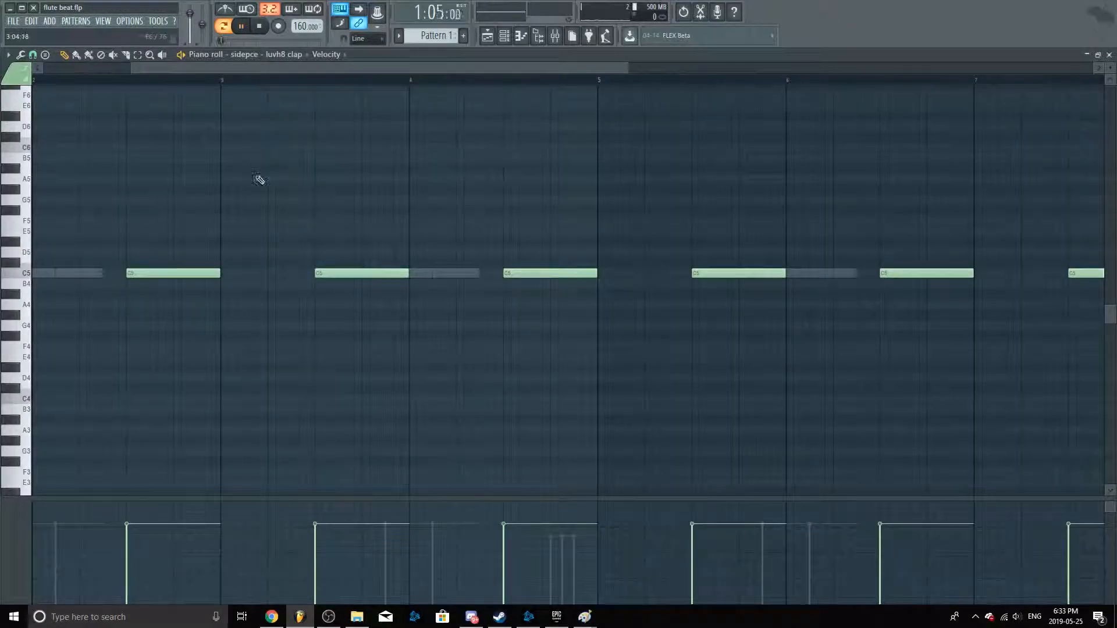
{"action": "scroll", "coordinate": [260, 174], "scroll_direction": "down", "scroll_amount": 3}
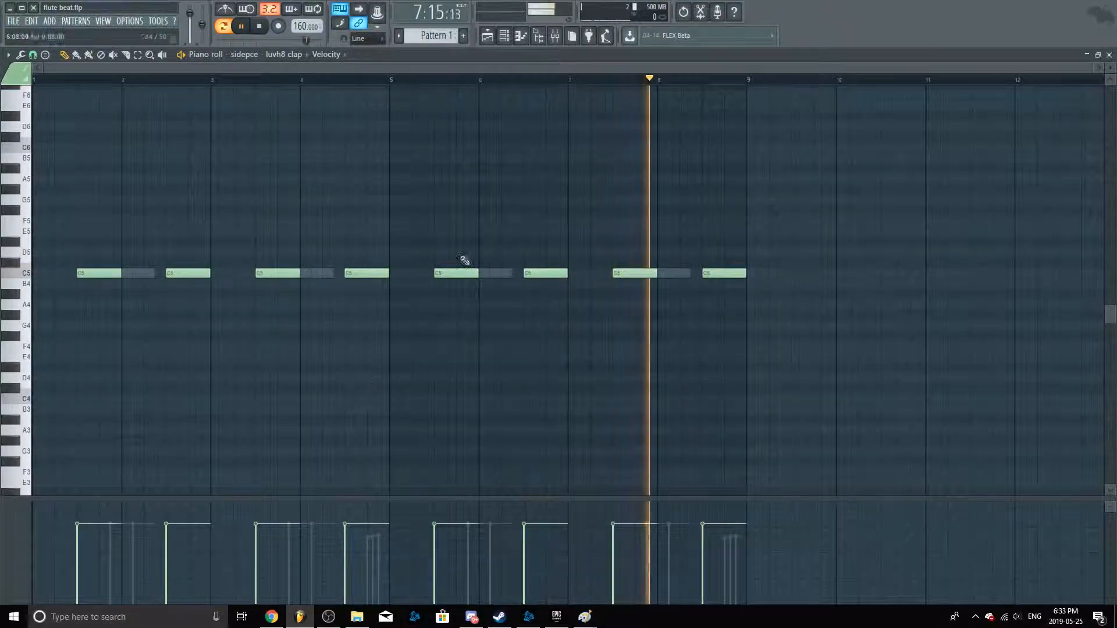
{"action": "key", "text": "space"}
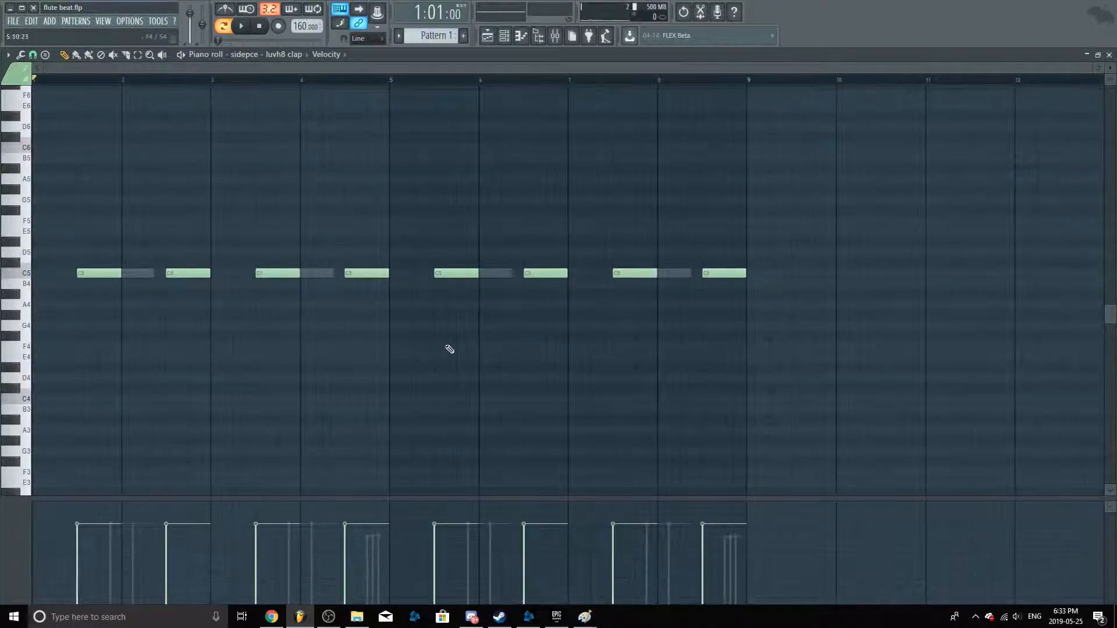
{"action": "left_click", "coordinate": [496, 33]}
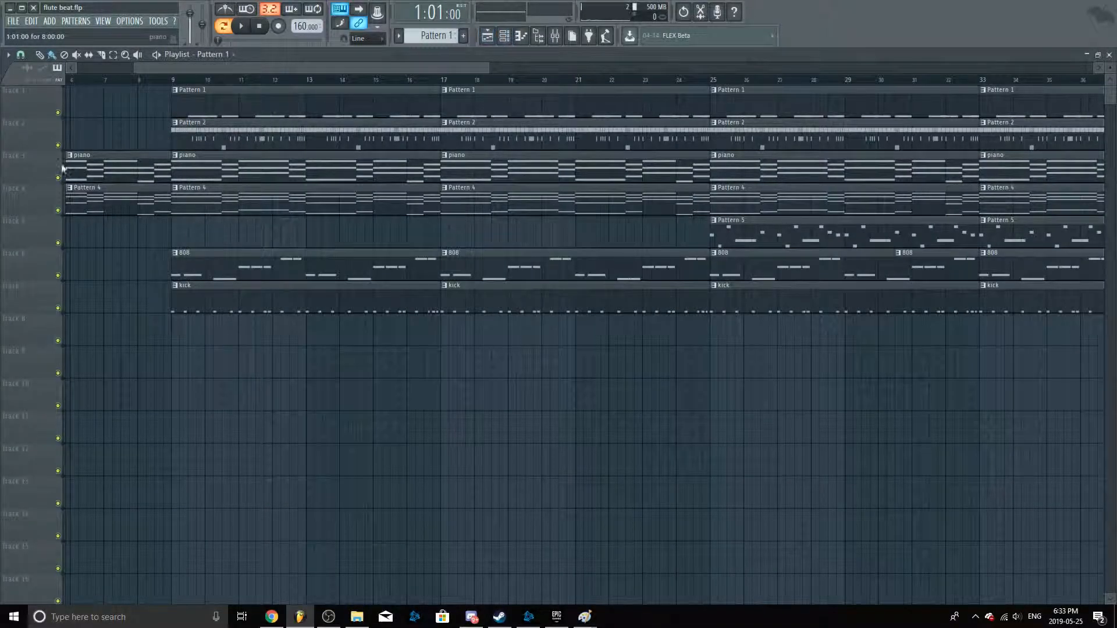
Open Pattern 2's buggin hh notes in the piano roll and examine the full eight-bar hi-hat layout
{"action": "left_click_drag", "start_coordinate": [113, 81], "coordinate": [57, 88]}
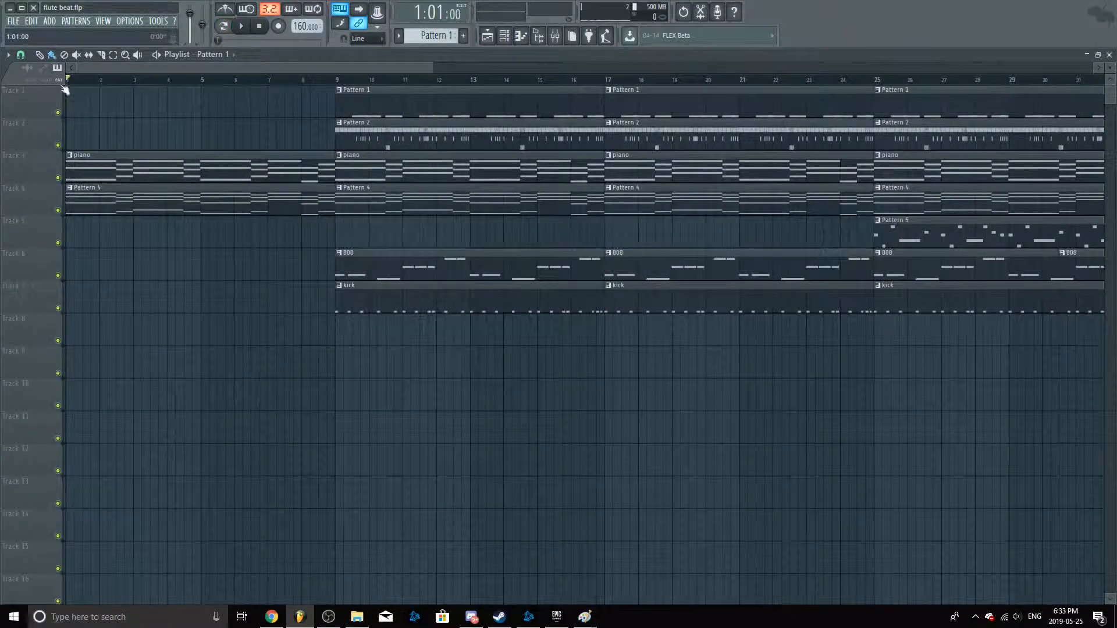
{"action": "left_click_drag", "start_coordinate": [250, 79], "coordinate": [198, 100]}
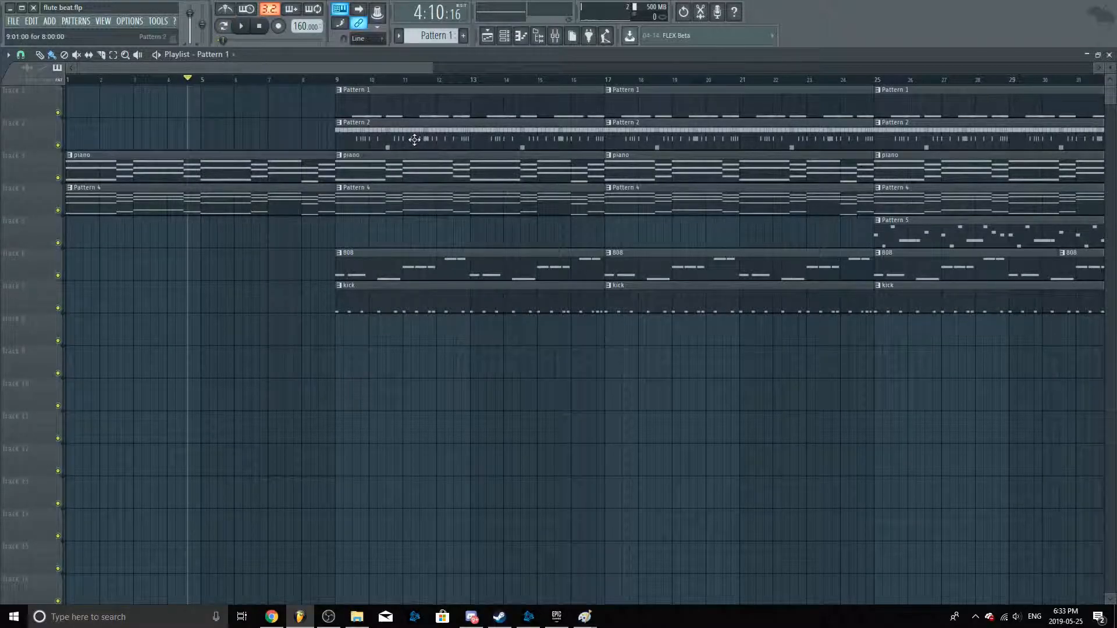
{"action": "double_click", "coordinate": [412, 138]}
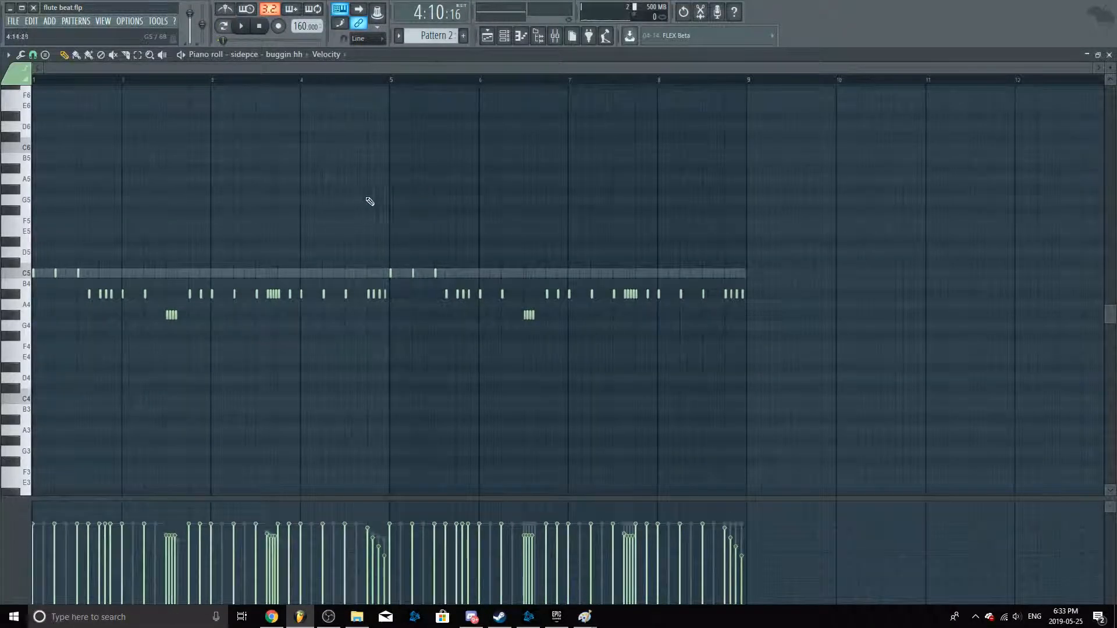
{"action": "key", "text": "Escape"}
{"action": "right_click", "coordinate": [496, 401]}
{"action": "left_click", "coordinate": [544, 392]}
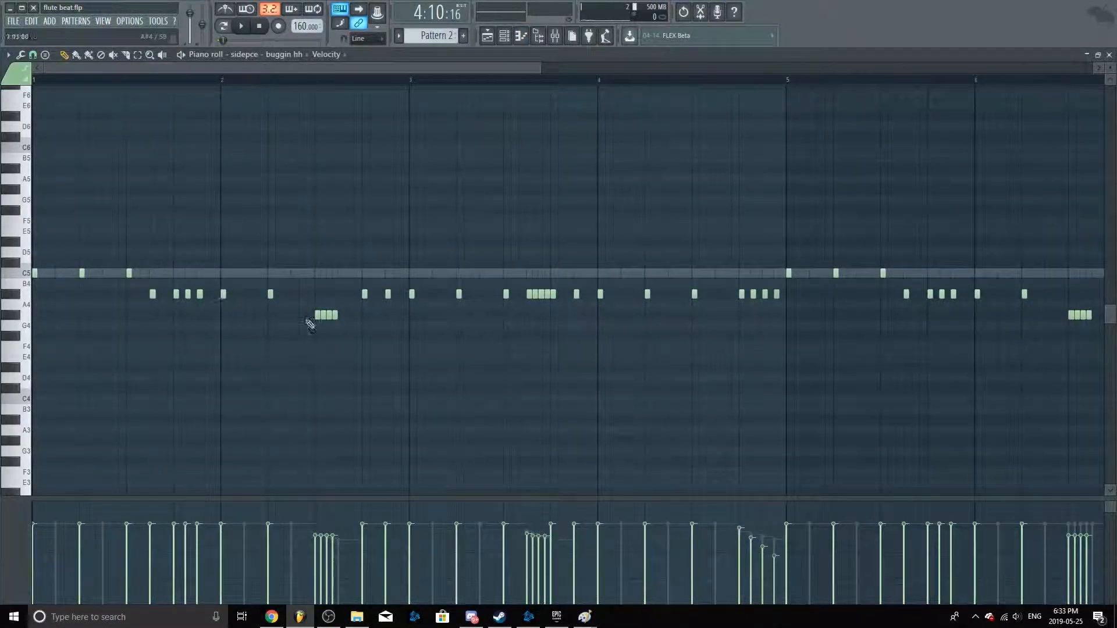
{"action": "scroll", "coordinate": [423, 330], "scroll_direction": "down", "scroll_amount": 5}
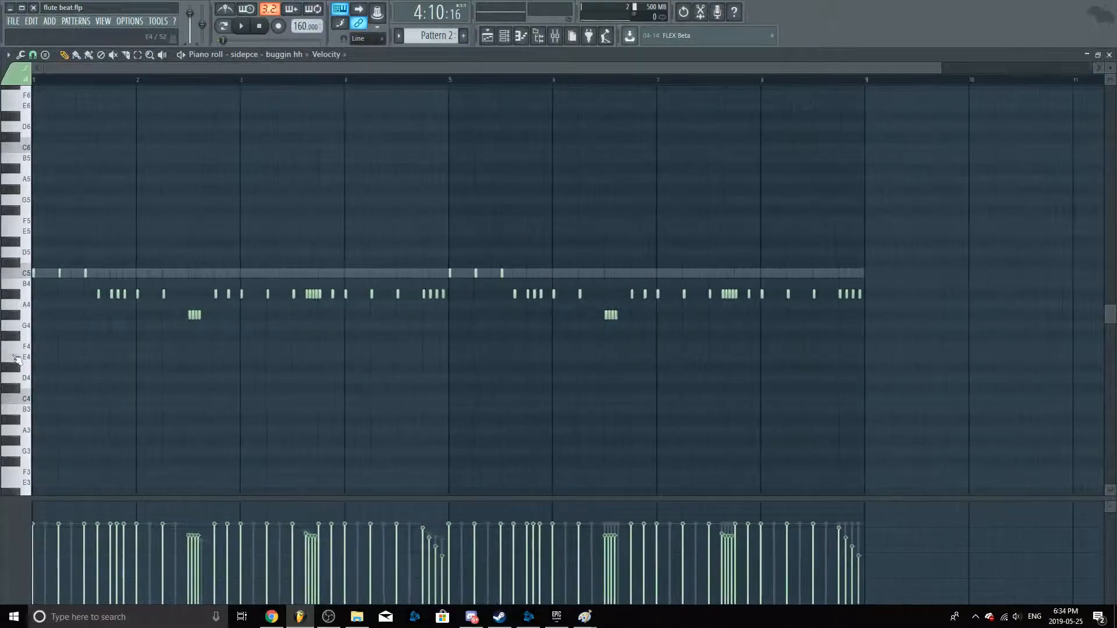
{"action": "key", "text": "Escape"}
Open Pattern 2's kin hh notes in the piano roll, play the pattern and return to the channel rack
{"action": "right_click", "coordinate": [490, 418]}
{"action": "left_click", "coordinate": [534, 414]}
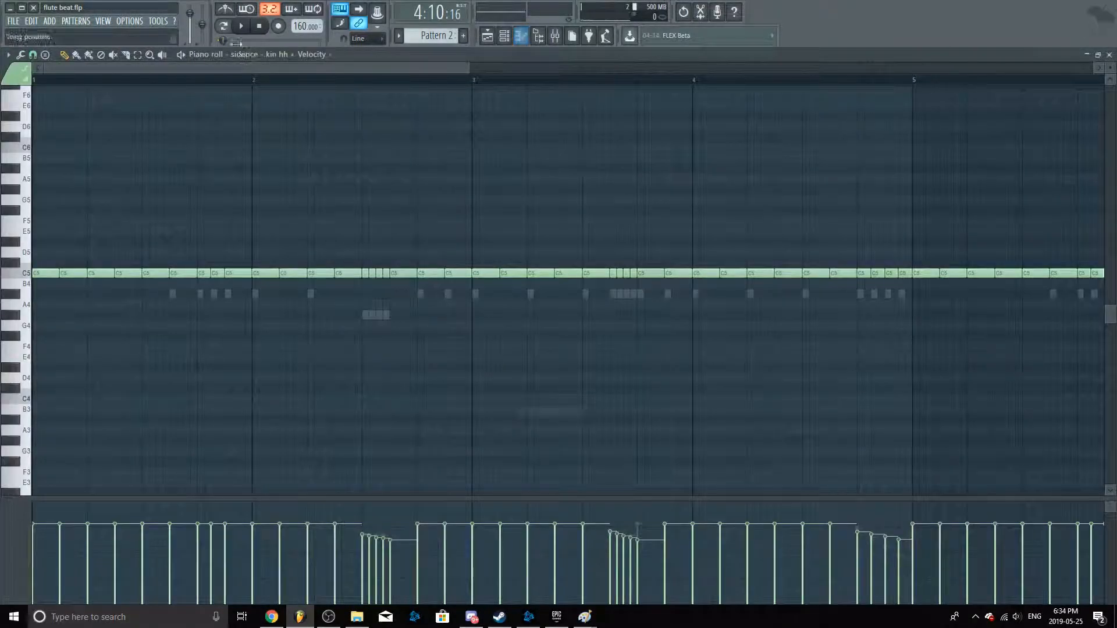
{"action": "left_click", "coordinate": [242, 26]}
{"action": "scroll", "coordinate": [194, 292], "scroll_direction": "down", "scroll_amount": 3}
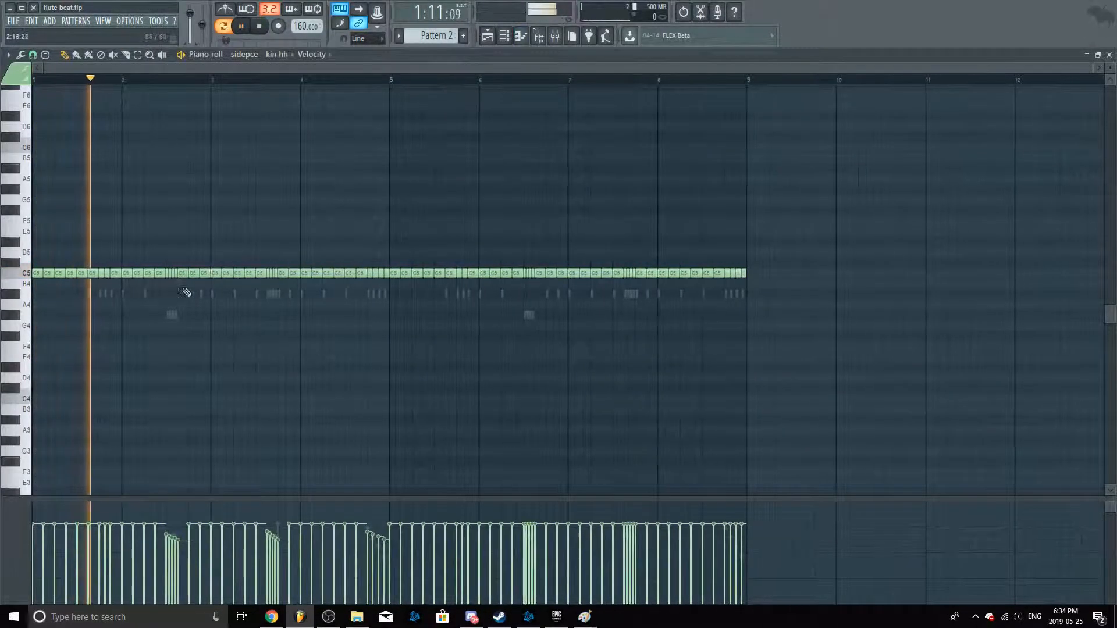
{"action": "key", "text": "Escape"}
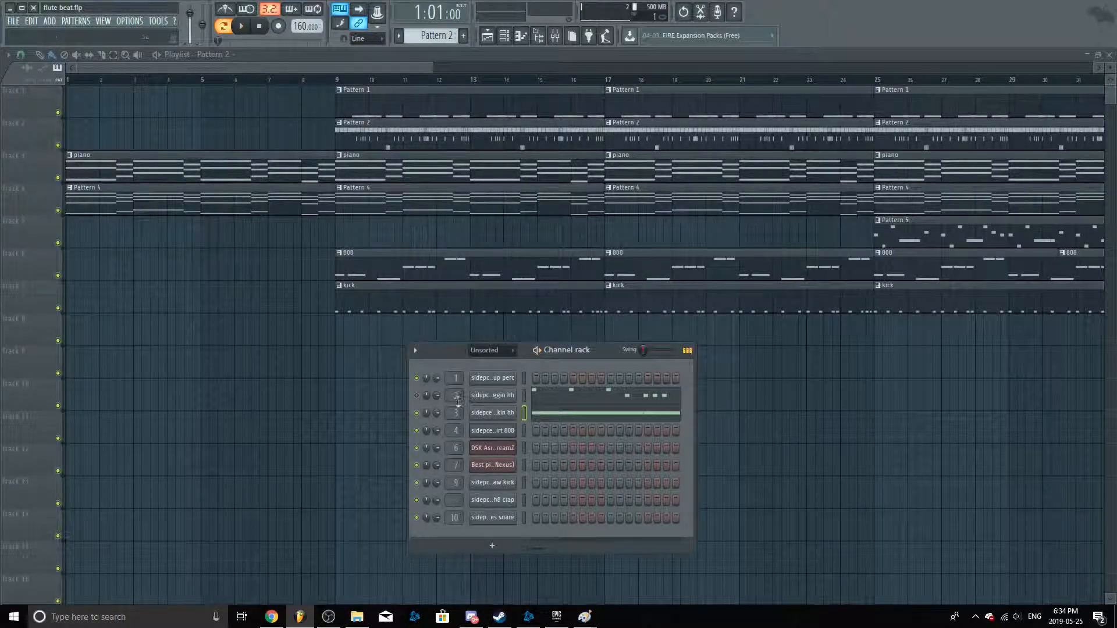
Reopen the buggin hh notes in the piano roll and check the properties of the first C5 note
{"action": "right_click", "coordinate": [516, 391]}
{"action": "left_click", "coordinate": [545, 396]}
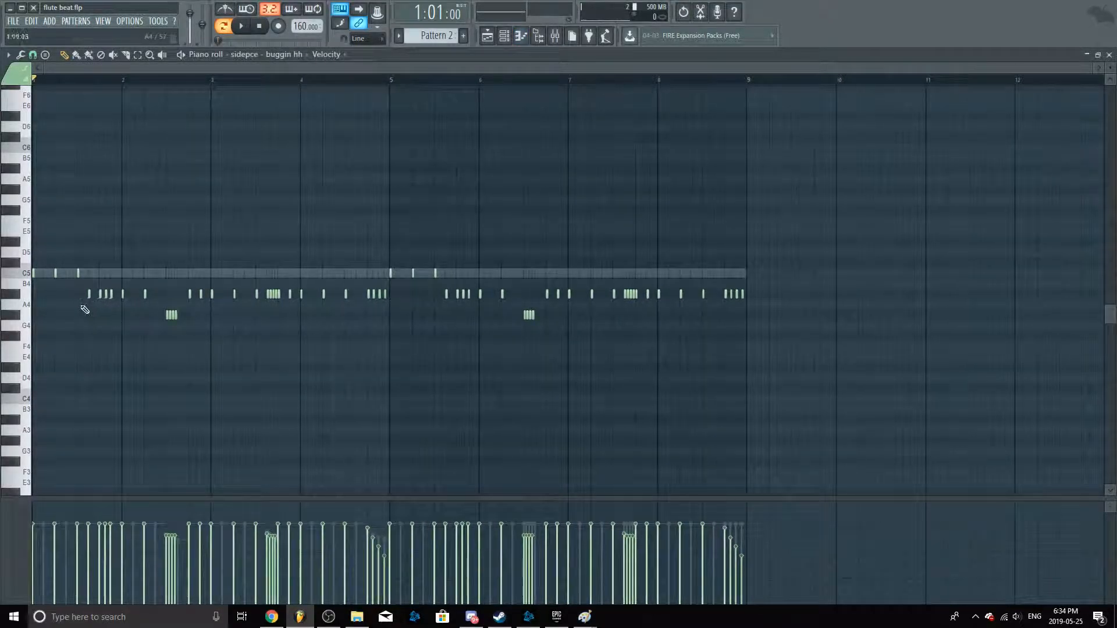
{"action": "scroll", "coordinate": [45, 312], "scroll_direction": "up", "scroll_amount": 5}
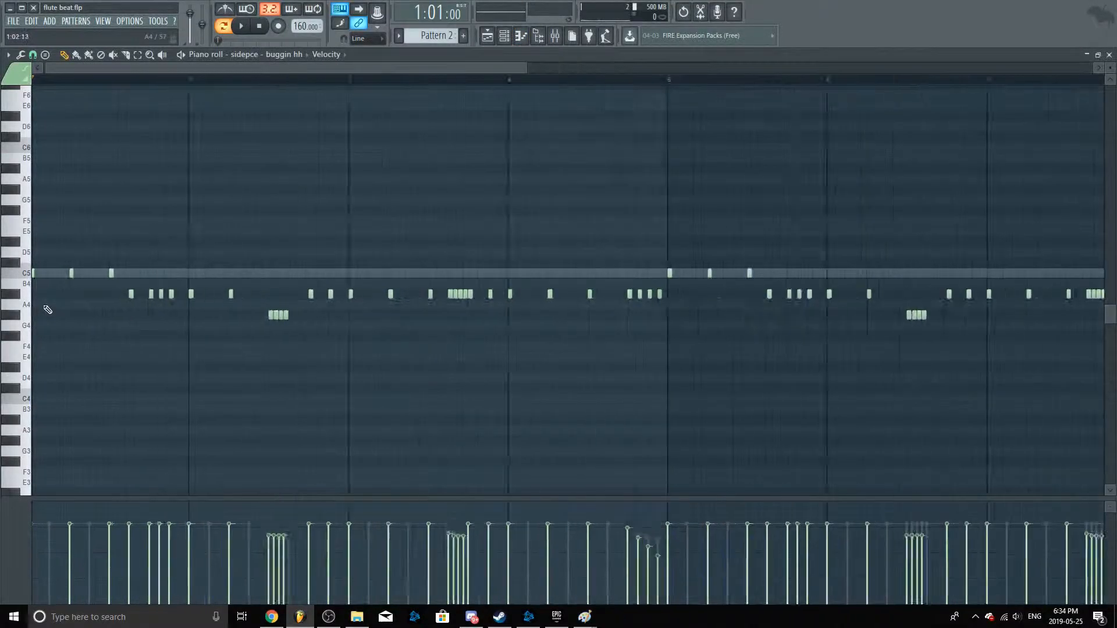
{"action": "left_click_drag", "start_coordinate": [155, 71], "coordinate": [81, 201]}
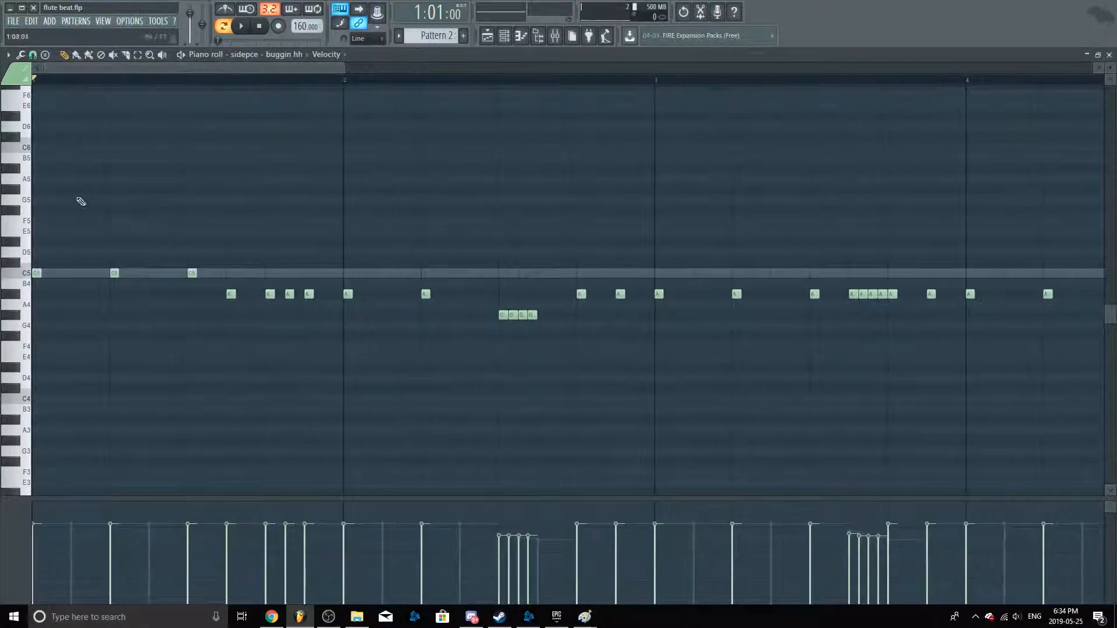
{"action": "double_click", "coordinate": [38, 275]}
{"action": "key", "text": "Escape"}
Examine the pitches and velocities of the buggin hh rolls on A#4 and G#4 across Pattern 2
{"action": "scroll", "coordinate": [271, 297], "scroll_direction": "up", "scroll_amount": 2}
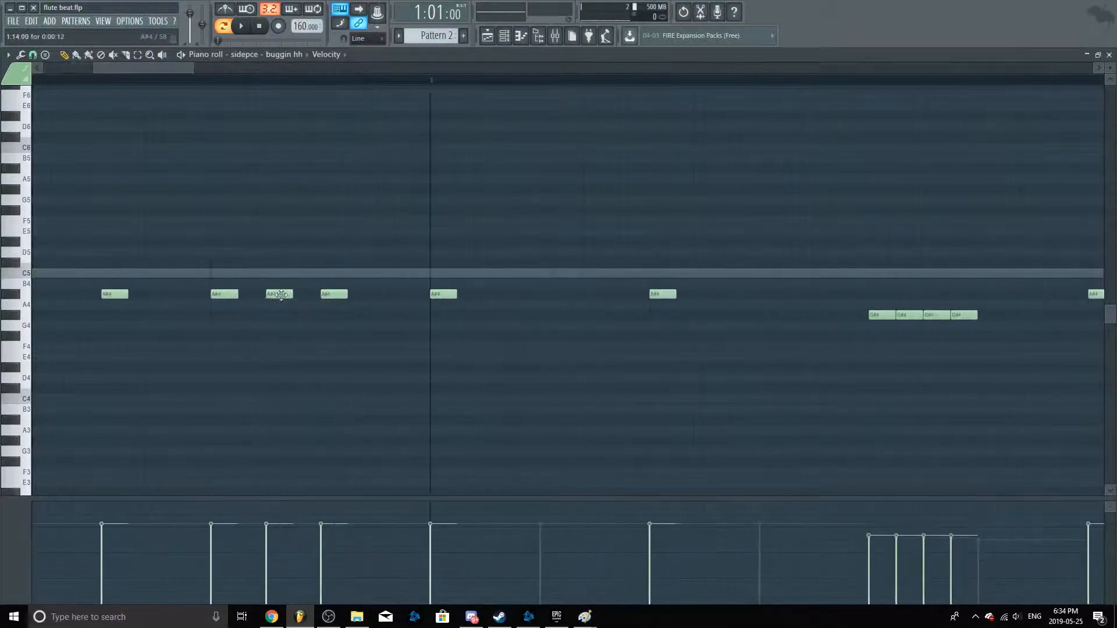
{"action": "scroll", "coordinate": [364, 300], "scroll_direction": "down", "scroll_amount": 4}
{"action": "scroll", "coordinate": [378, 469], "scroll_direction": "up", "scroll_amount": 3}
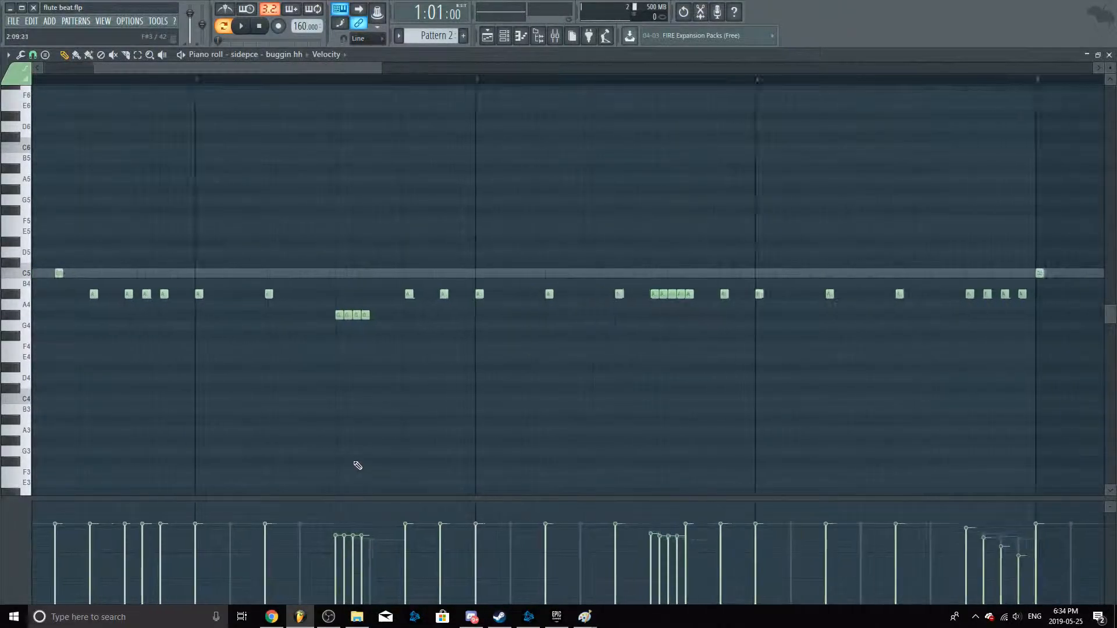
{"action": "scroll", "coordinate": [365, 541], "scroll_direction": "down", "scroll_amount": 5}
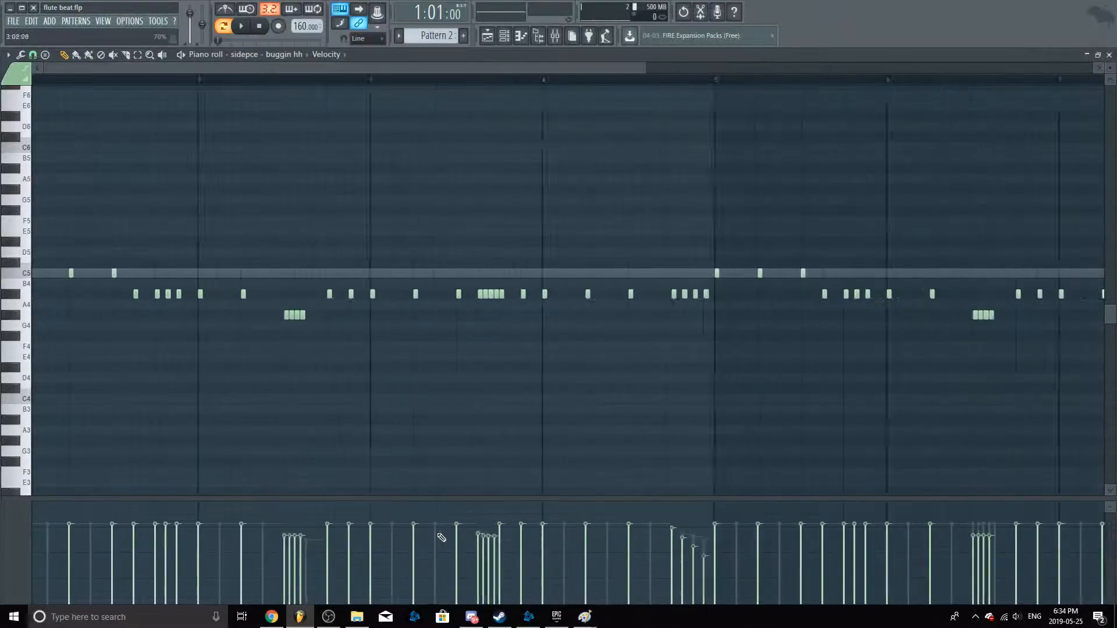
{"action": "scroll", "coordinate": [368, 514], "scroll_direction": "up", "scroll_amount": 3}
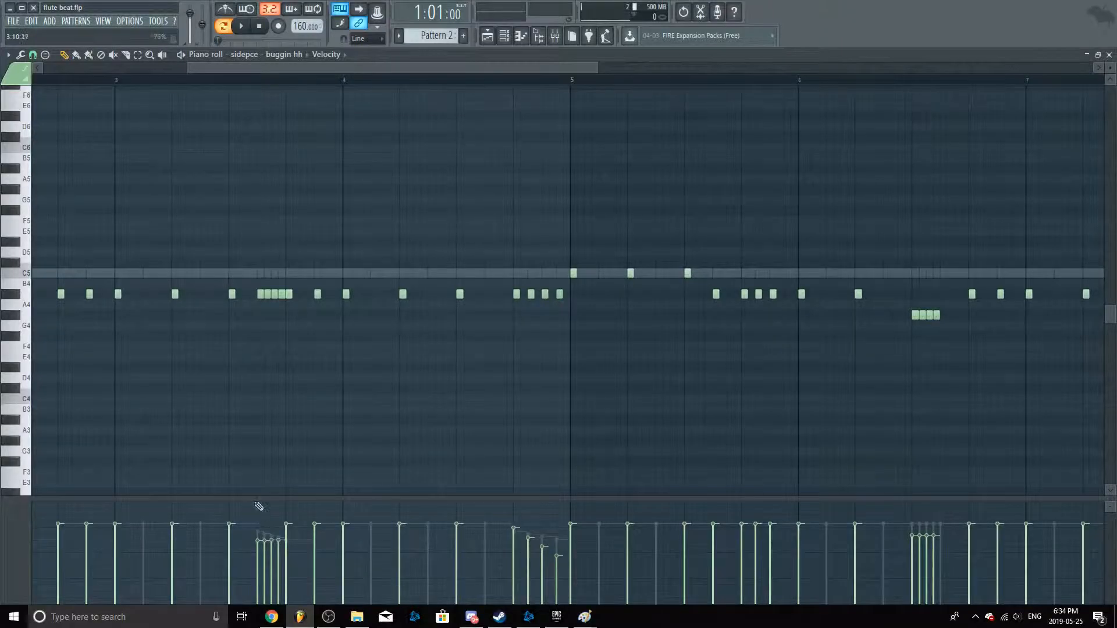
Play back Pattern 2 from the channel rack with the buggin hh and kin hh channels together
{"action": "key", "text": "F5"}
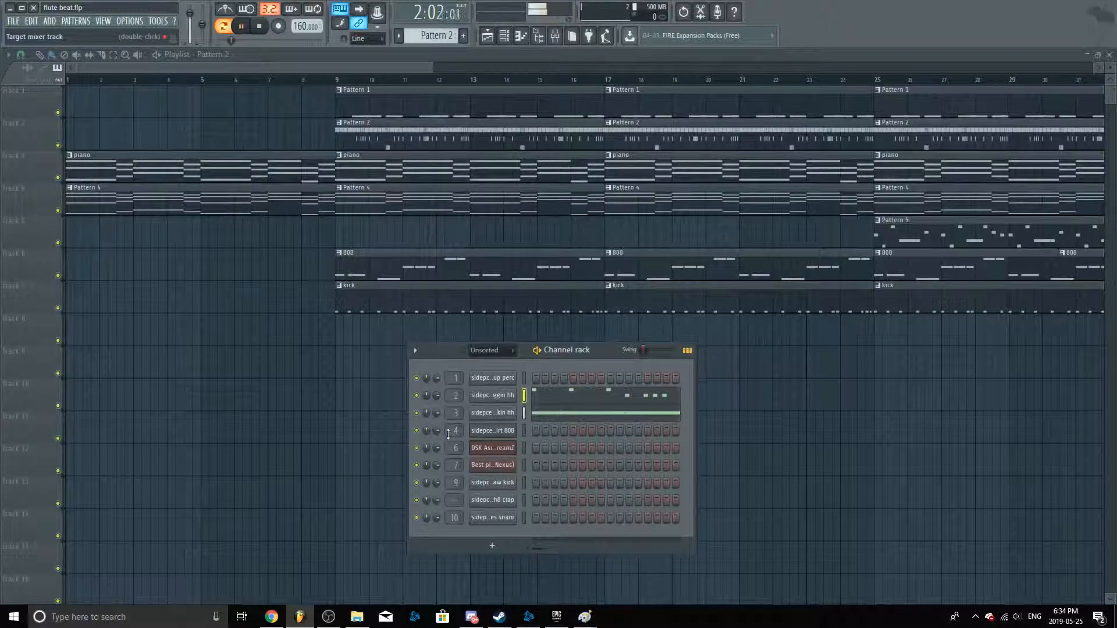
{"action": "right_click", "coordinate": [501, 396]}
{"action": "left_click", "coordinate": [493, 401]}
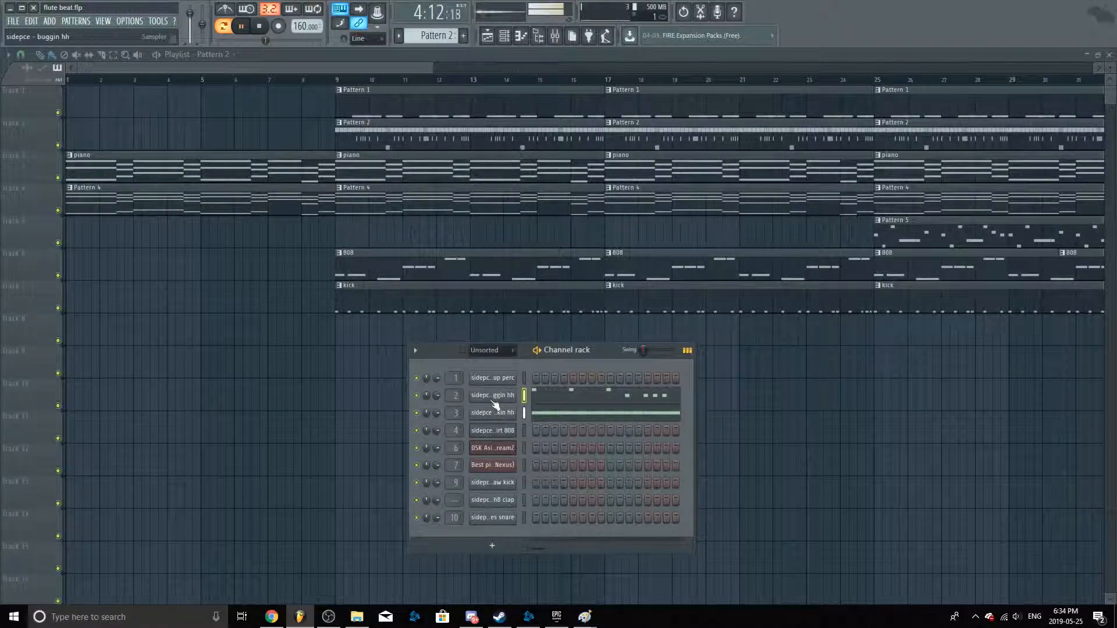
Stop playback, open the buggin hh notes in the piano roll and examine their placement across Pattern 2
{"action": "key", "text": "space"}
{"action": "right_click", "coordinate": [503, 403]}
{"action": "left_click", "coordinate": [532, 397]}
{"action": "scroll", "coordinate": [344, 324], "scroll_direction": "down", "scroll_amount": 5}
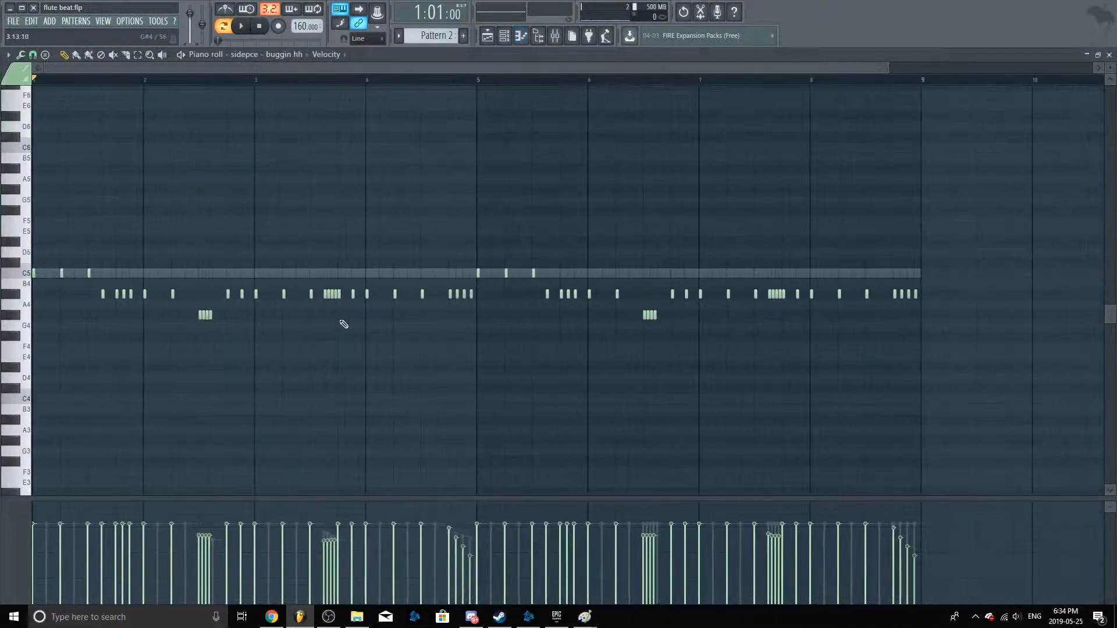
{"action": "scroll", "coordinate": [209, 330], "scroll_direction": "up", "scroll_amount": 3}
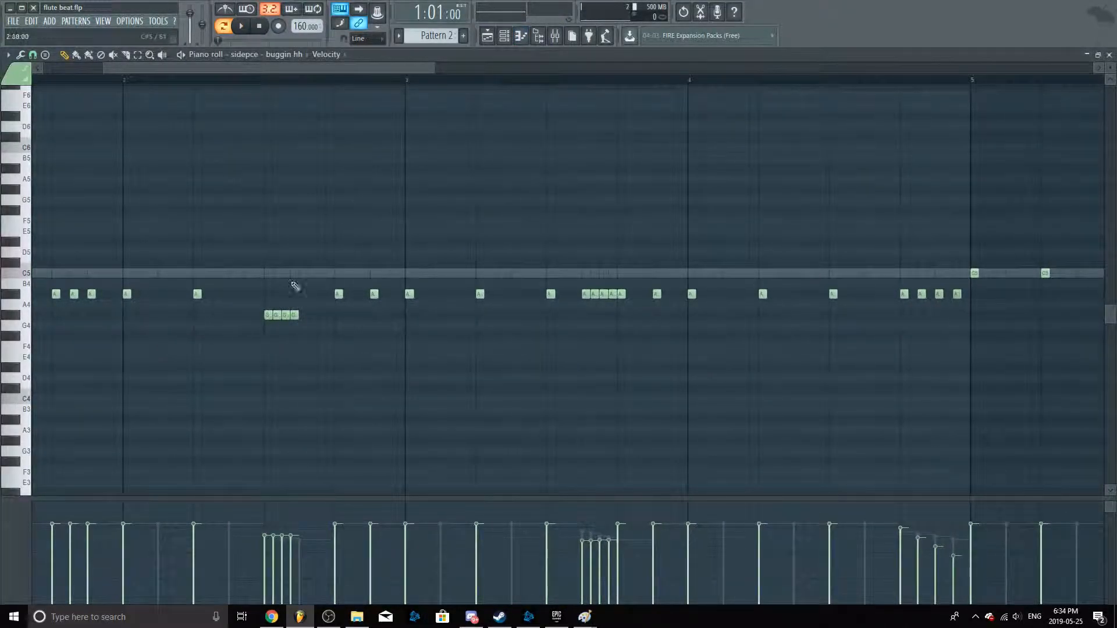
{"action": "scroll", "coordinate": [255, 303], "scroll_direction": "down", "scroll_amount": 4}
{"action": "scroll", "coordinate": [50, 312], "scroll_direction": "up", "scroll_amount": 5}
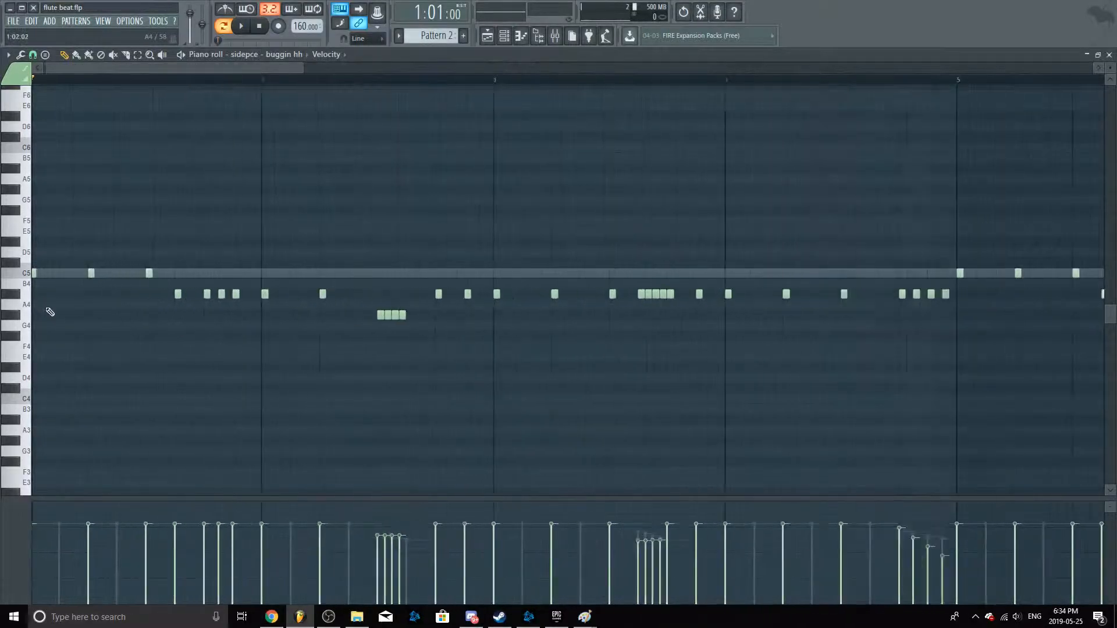
{"action": "scroll", "coordinate": [195, 137], "scroll_direction": "down", "scroll_amount": 2}
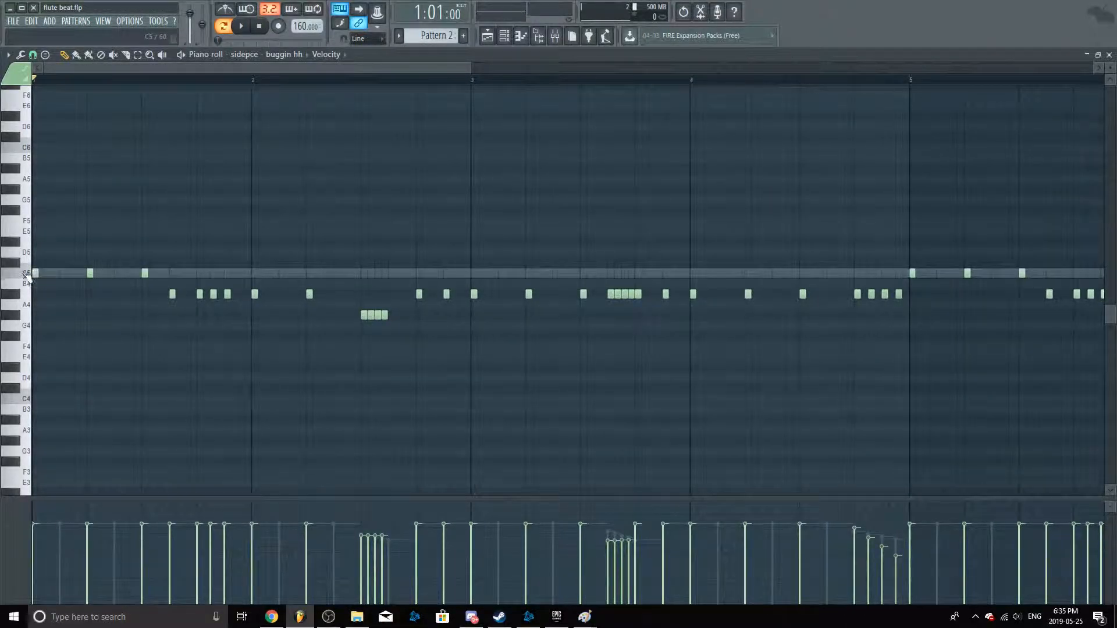
Audition the buggin hh sample at several pitches on the piano roll keyboard, including C5 and A#4
{"action": "left_click", "coordinate": [29, 291]}
{"action": "left_click", "coordinate": [23, 304]}
{"action": "left_click", "coordinate": [27, 206]}
{"action": "left_click", "coordinate": [26, 273]}
{"action": "left_click", "coordinate": [41, 294]}
Open the kick pattern from the playlist in the piano roll and play back its paw kick notes
{"action": "key", "text": "Escape"}
{"action": "left_click_drag", "start_coordinate": [387, 68], "coordinate": [417, 67]}
{"action": "double_click", "coordinate": [299, 295]}
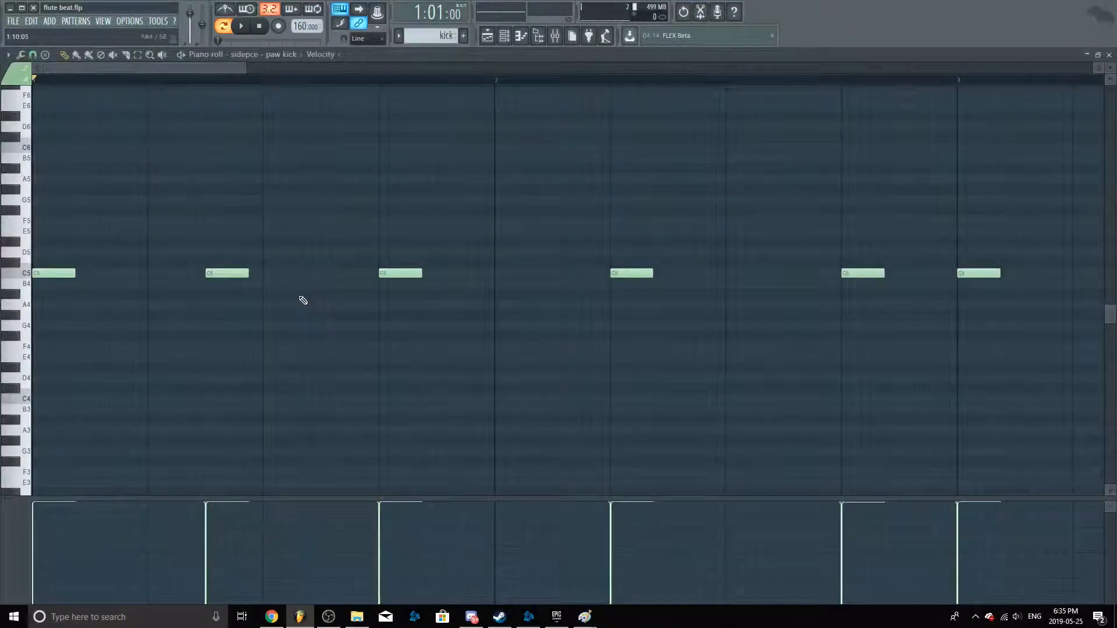
{"action": "scroll", "coordinate": [319, 365], "scroll_direction": "down", "scroll_amount": 4}
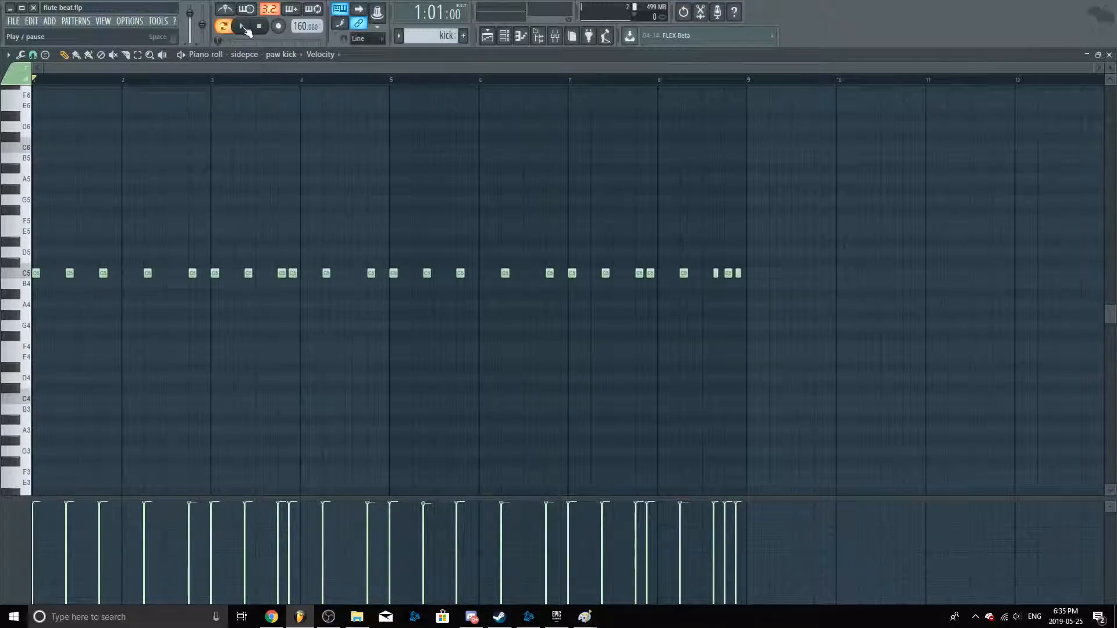
{"action": "left_click", "coordinate": [243, 26]}
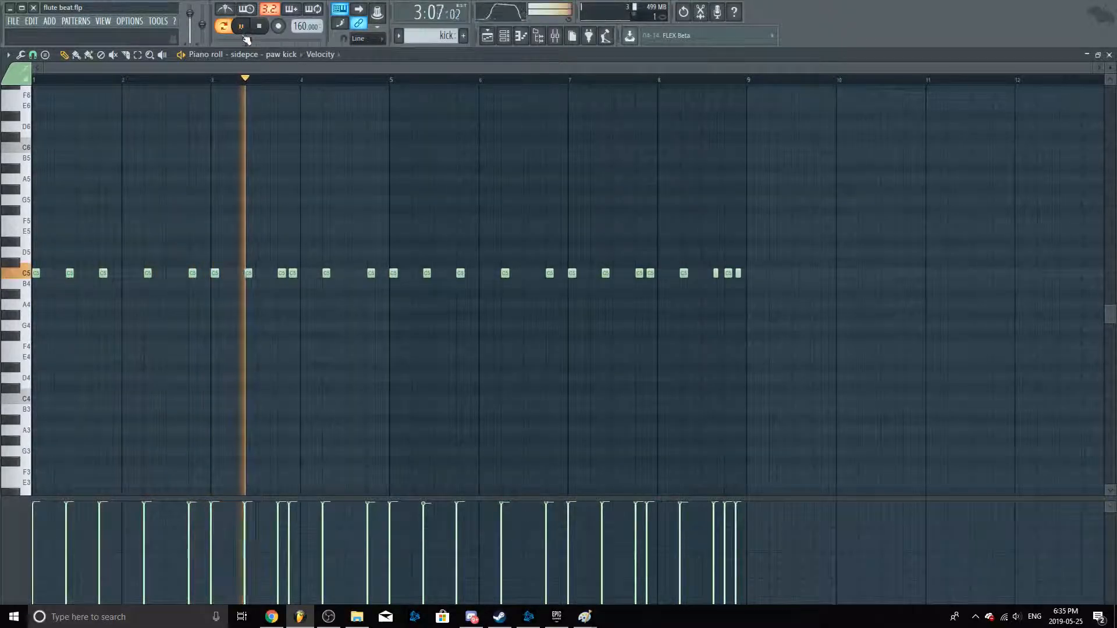
{"action": "left_click", "coordinate": [244, 27]}
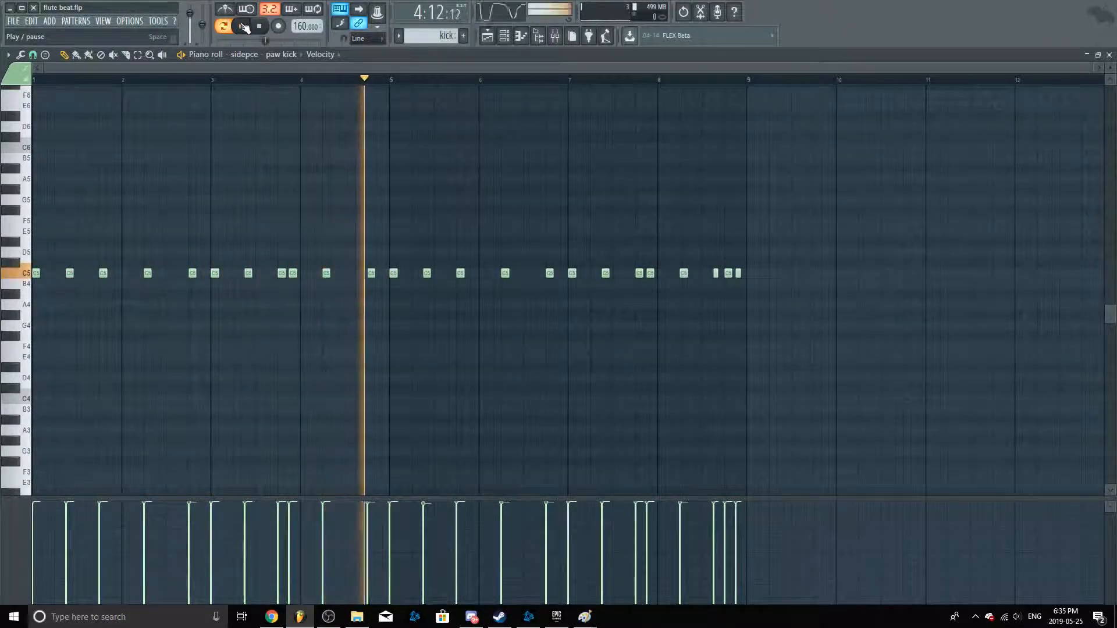
{"action": "mouse_move", "coordinate": [367, 535]}
{"action": "left_mouse_down"}
{"action": "mouse_move", "coordinate": [405, 519]}
{"action": "mouse_move", "coordinate": [488, 376]}
{"action": "mouse_move", "coordinate": [369, 519]}
{"action": "mouse_move", "coordinate": [322, 503]}
{"action": "left_mouse_up"}
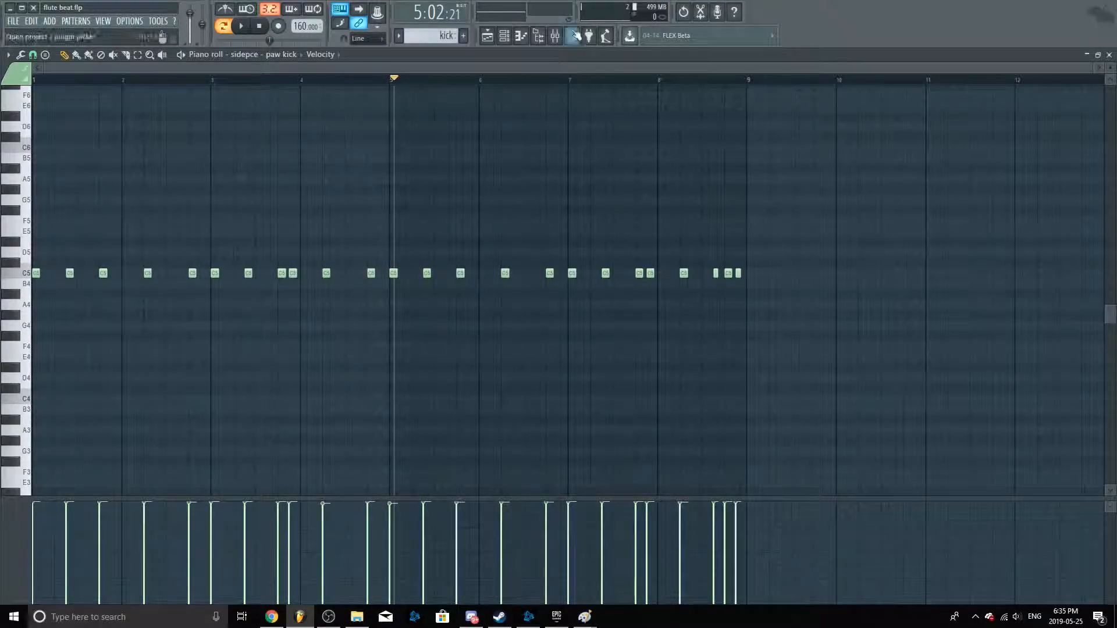
View the effects on the paw kick mixer track, then close the mixer
{"action": "left_click", "coordinate": [555, 35]}
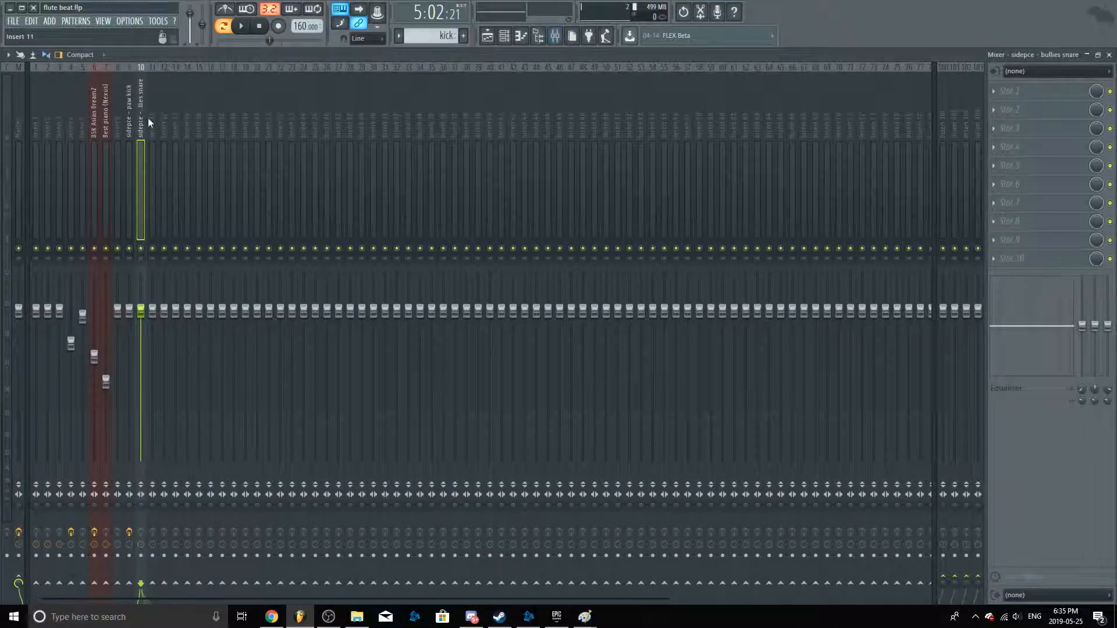
{"action": "left_click", "coordinate": [130, 123]}
{"action": "key", "text": "Escape"}
{"action": "key", "text": "Escape"}
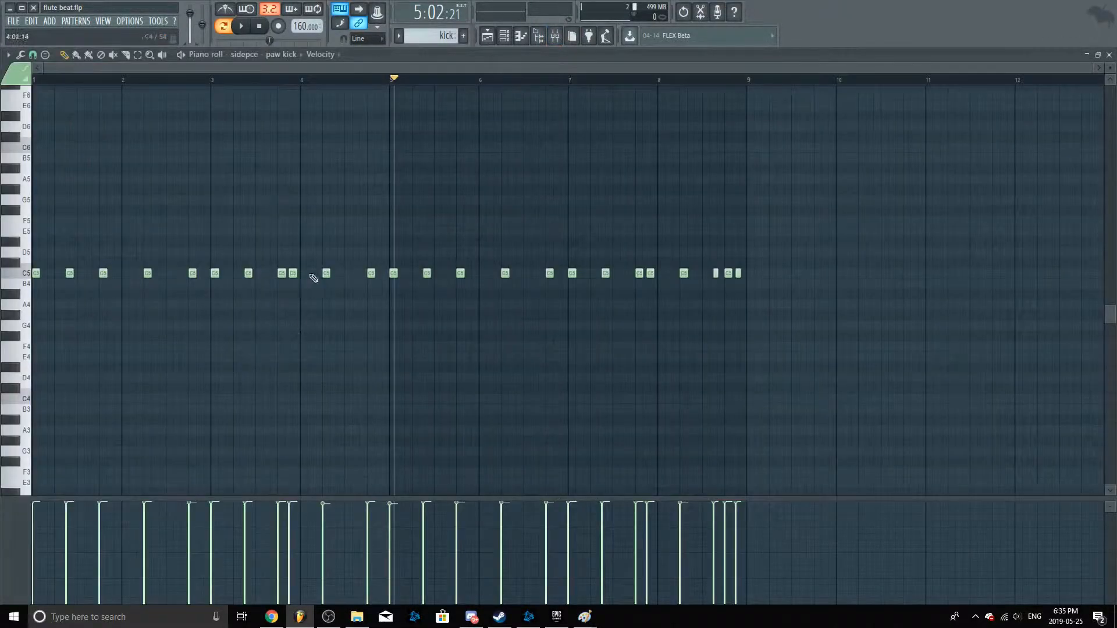
Open the 808 pattern's dirt 808 notes in the piano roll and play back the start of the pattern
{"action": "double_click", "coordinate": [321, 267]}
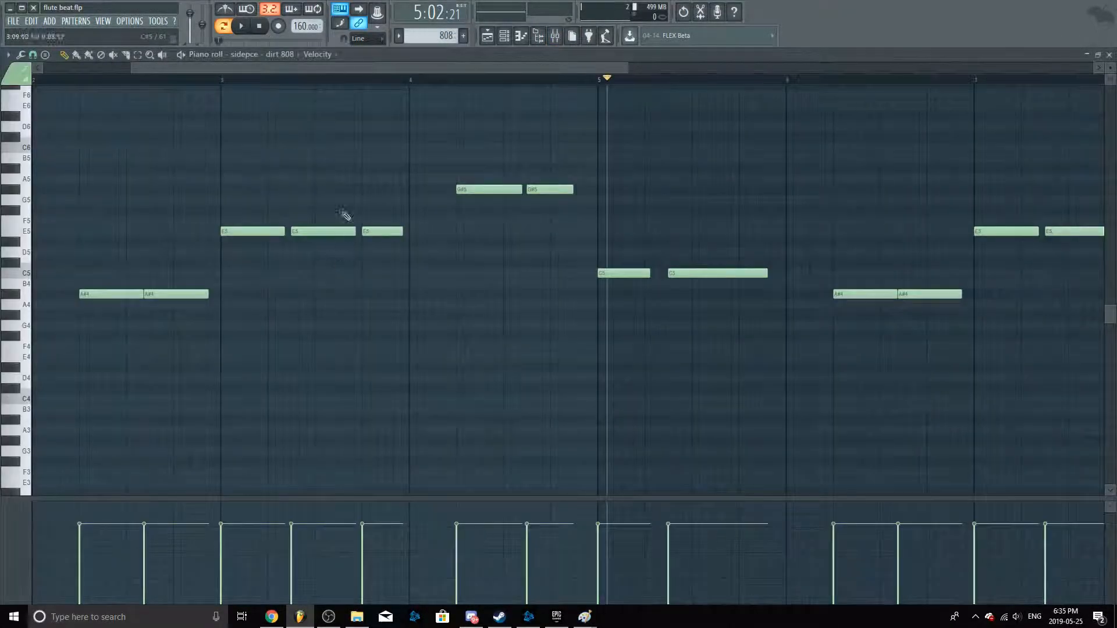
{"action": "left_click", "coordinate": [242, 26]}
{"action": "left_click", "coordinate": [242, 26]}
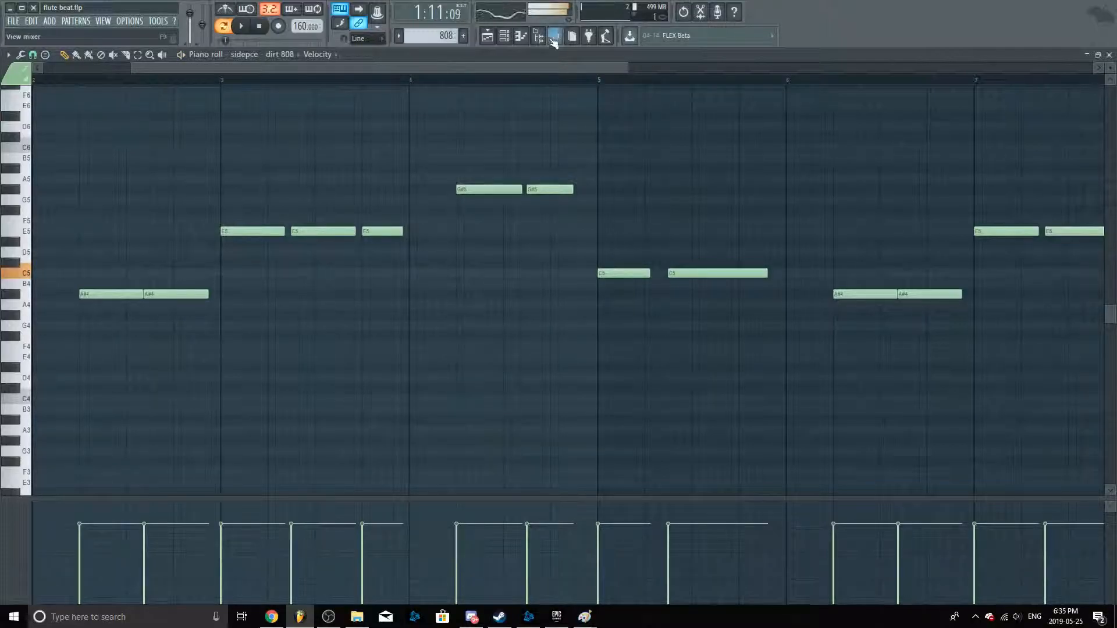
Open Fruity Fast Dist on the paw kick mixer track and briefly play the 808 pattern and the song
{"action": "key", "text": "F9"}
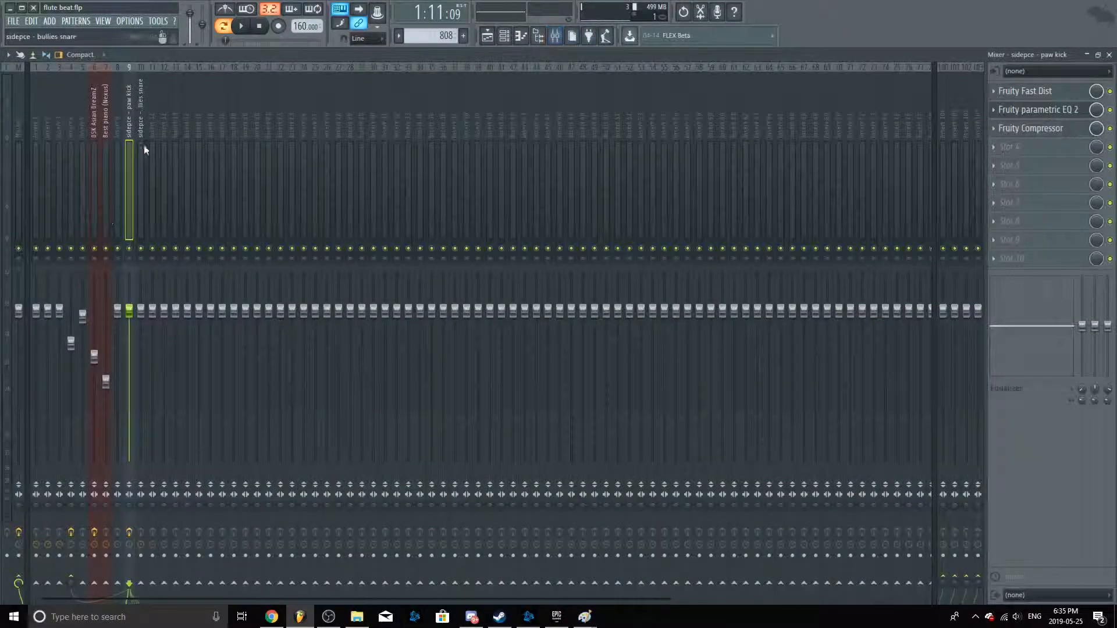
{"action": "left_click", "coordinate": [131, 130]}
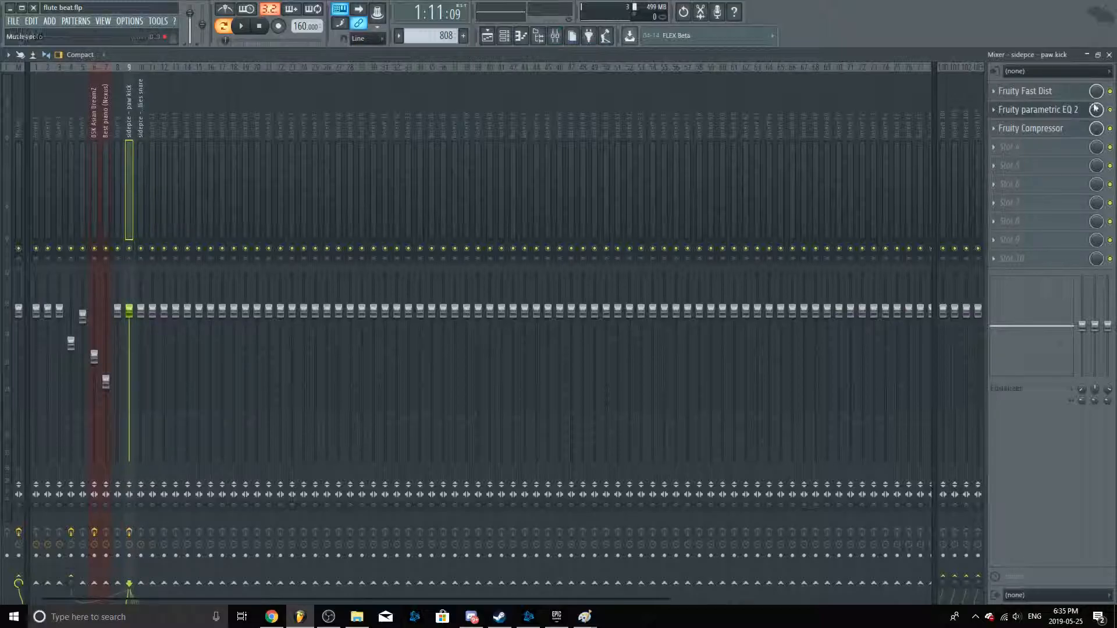
{"action": "left_click", "coordinate": [1056, 96]}
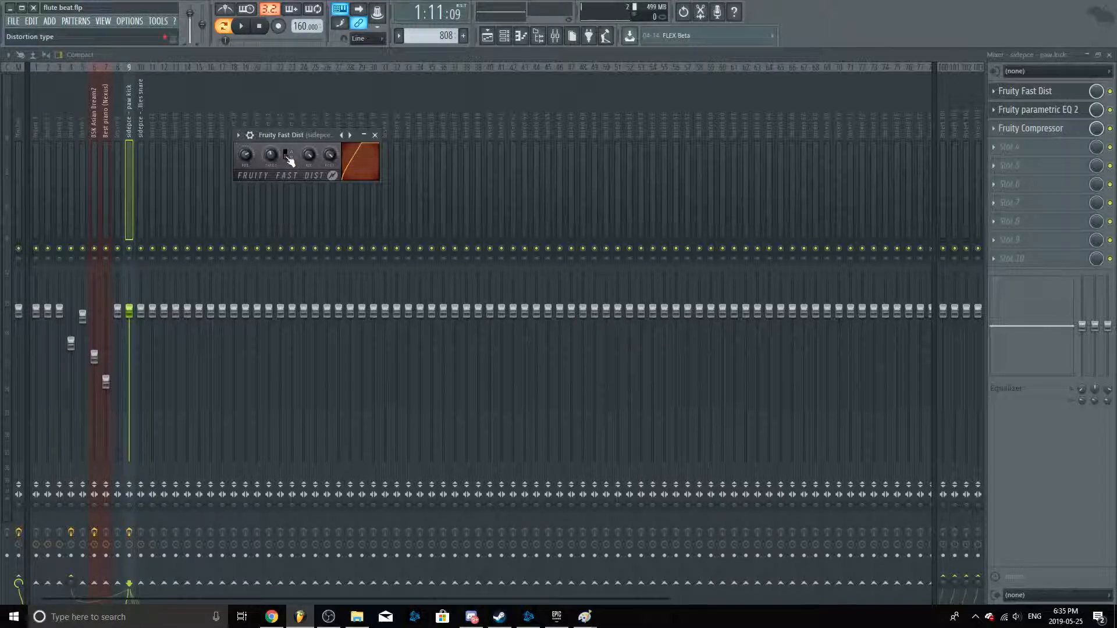
{"action": "left_click", "coordinate": [244, 27]}
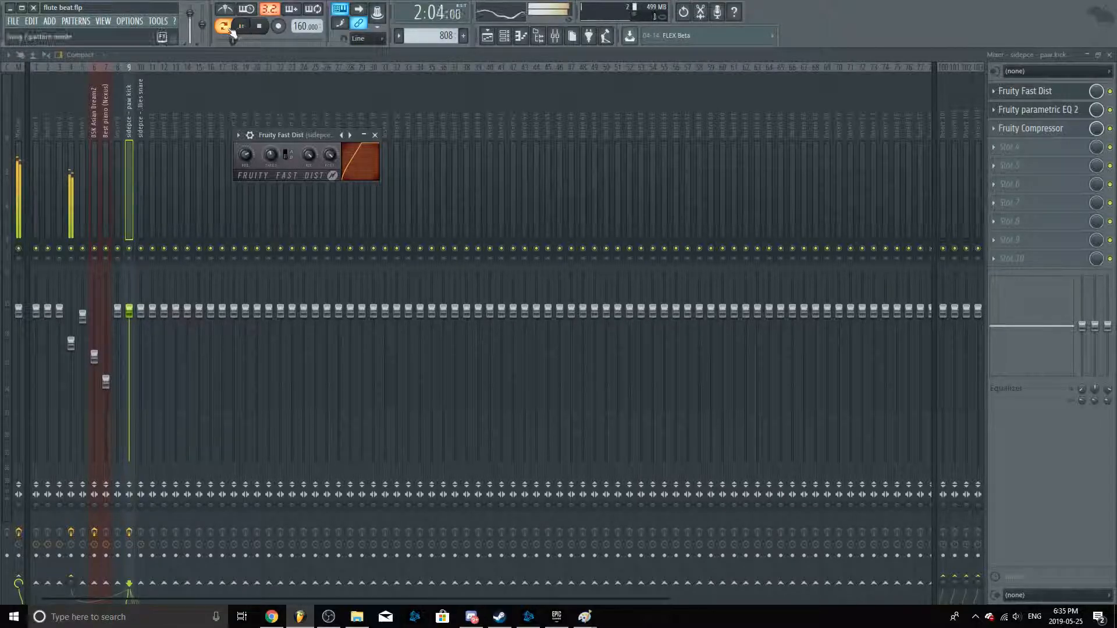
{"action": "left_click", "coordinate": [241, 26]}
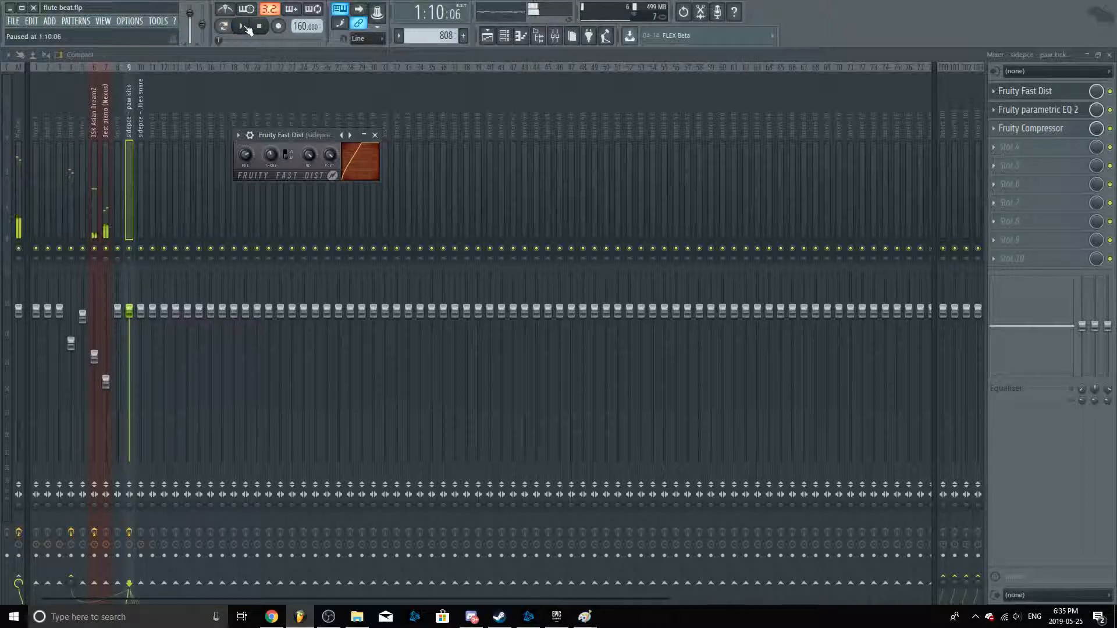
Reopen the kick pattern from the playlist in the piano roll and play it in pattern mode
{"action": "left_click", "coordinate": [487, 36]}
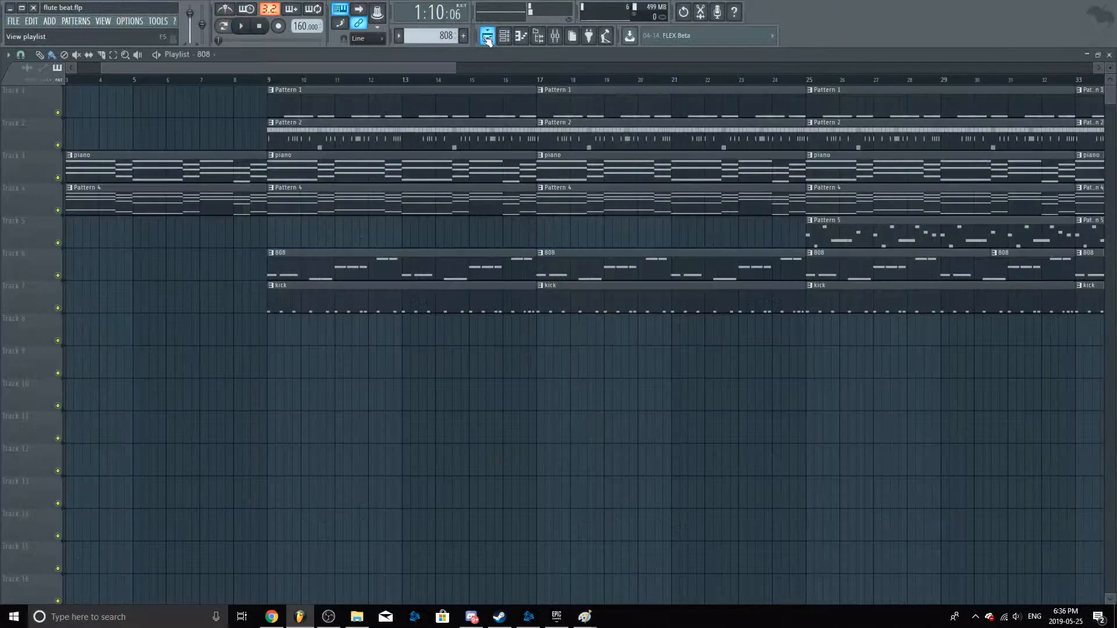
{"action": "double_click", "coordinate": [357, 298]}
{"action": "left_click", "coordinate": [240, 26]}
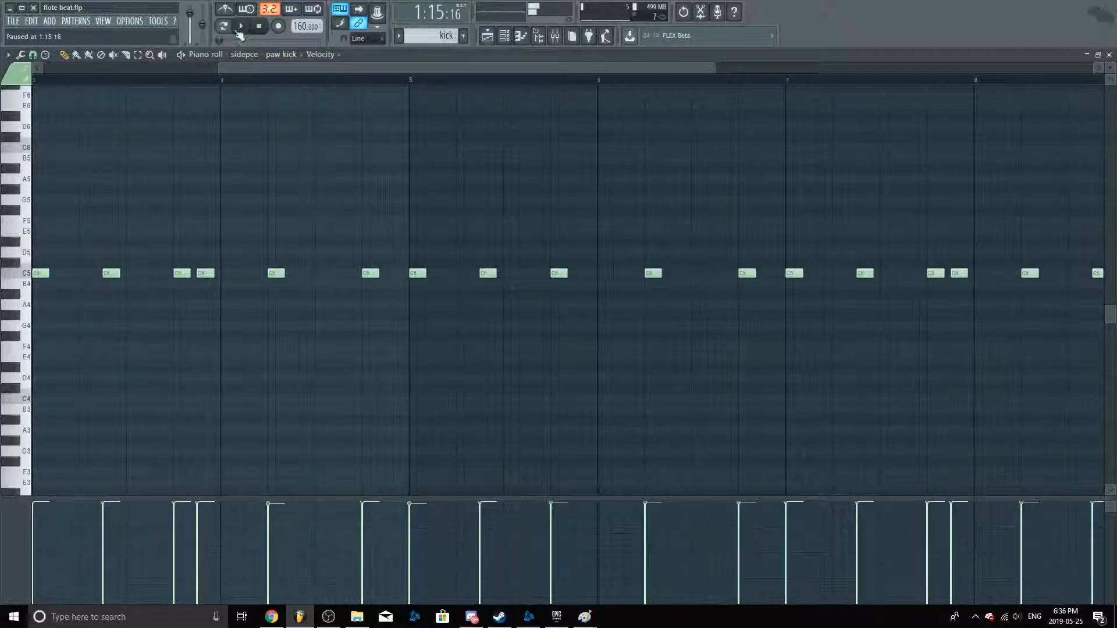
{"action": "left_click", "coordinate": [241, 27]}
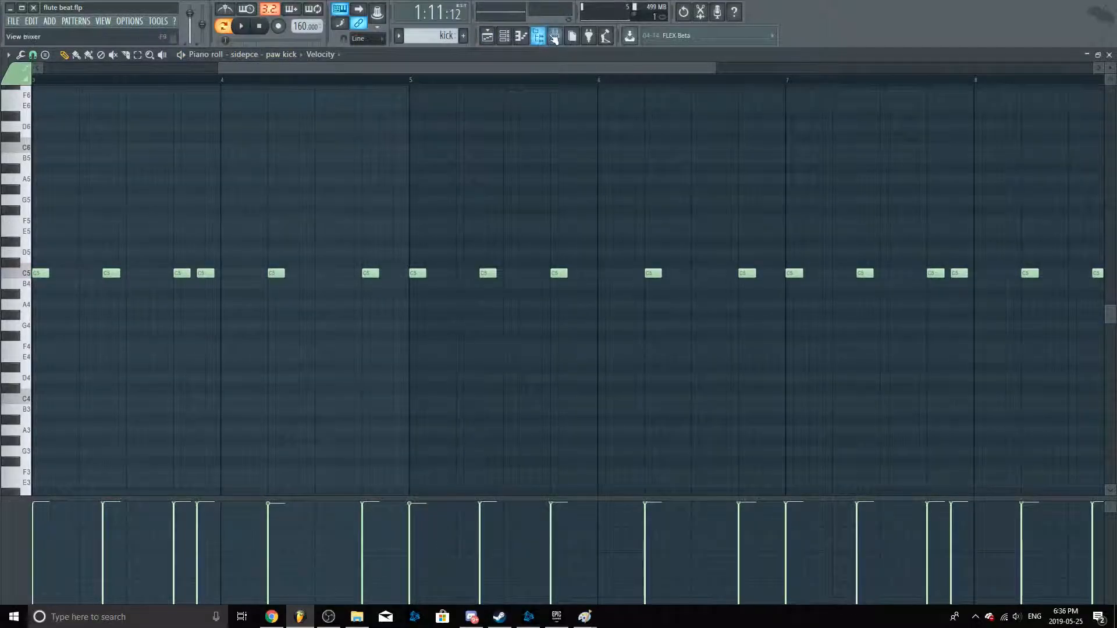
Switch the distortion type of Fruity Fast Dist on the paw kick mixer track
{"action": "left_click", "coordinate": [555, 36]}
{"action": "left_click", "coordinate": [1041, 93]}
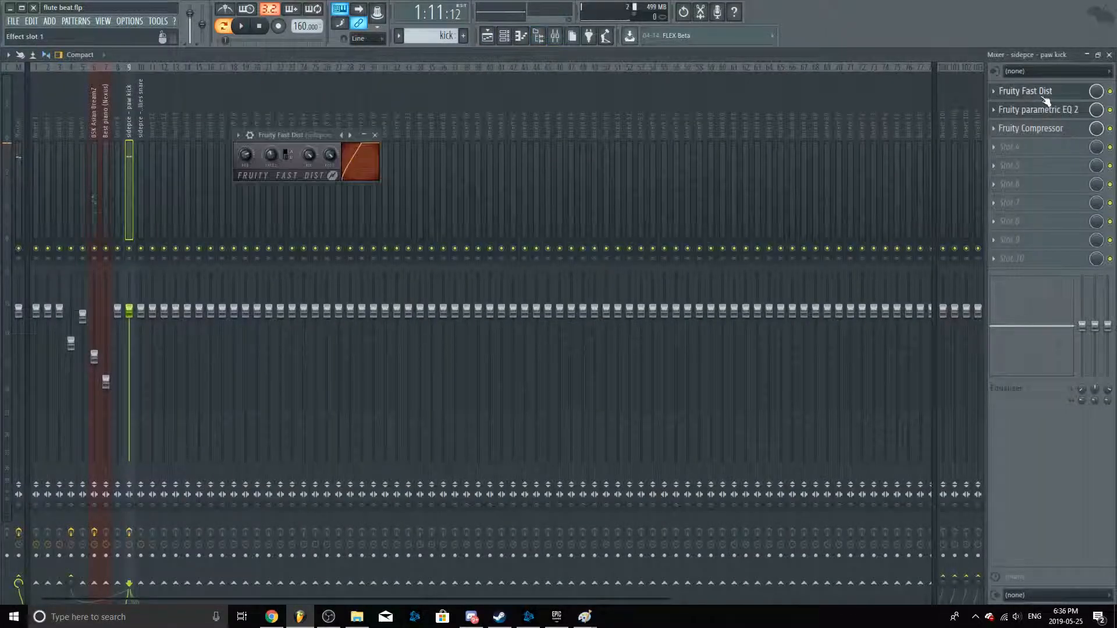
{"action": "left_click", "coordinate": [288, 156]}
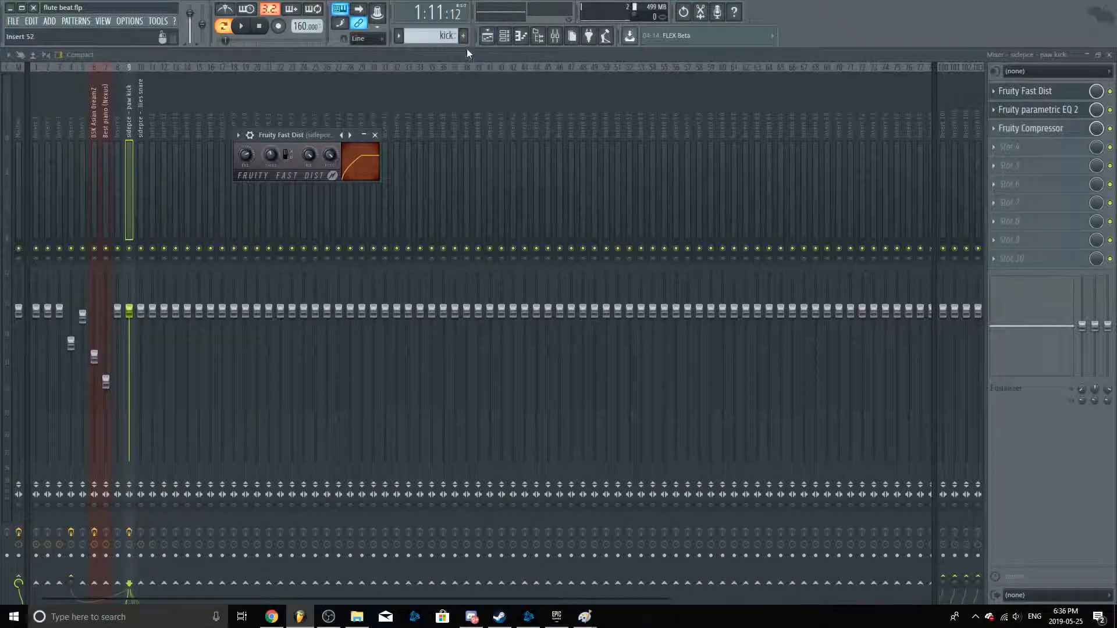
Solo the 808 and kick tracks together in the playlist and play the song from bar 9
{"action": "left_click", "coordinate": [487, 37]}
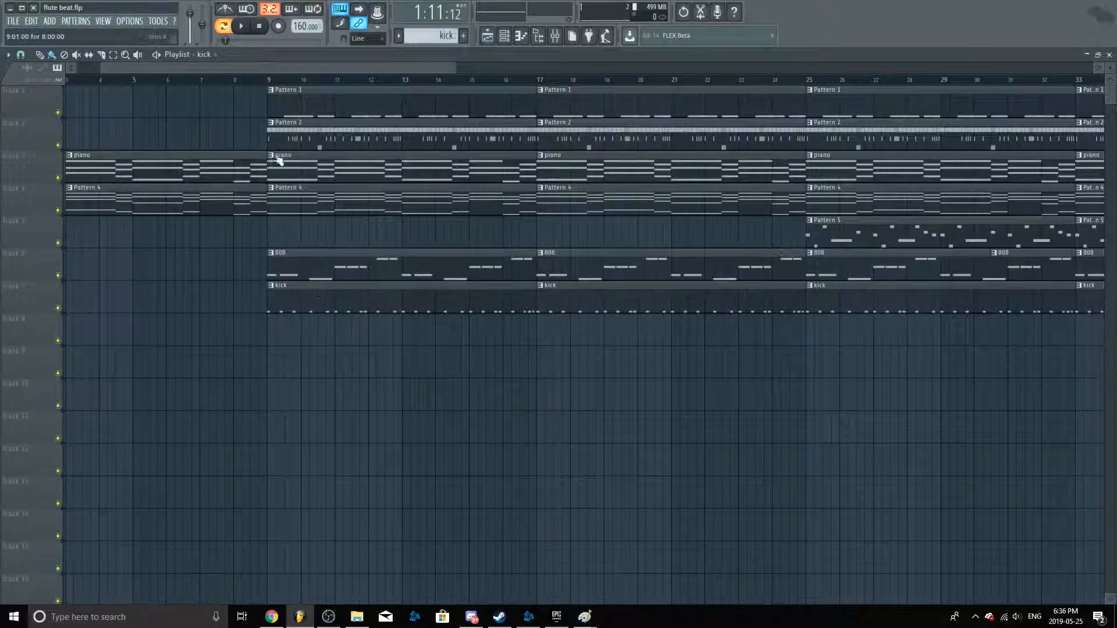
{"action": "left_click", "coordinate": [57, 276]}
{"action": "right_click", "coordinate": [58, 275]}
{"action": "left_click", "coordinate": [57, 308]}
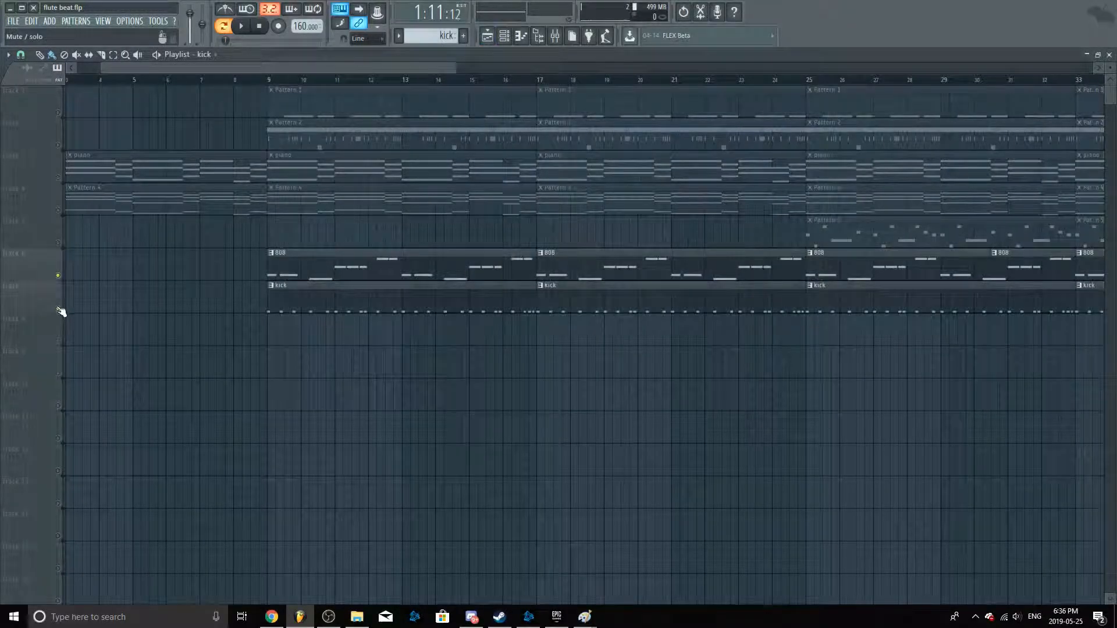
{"action": "left_click", "coordinate": [267, 82]}
{"action": "key", "text": "space"}
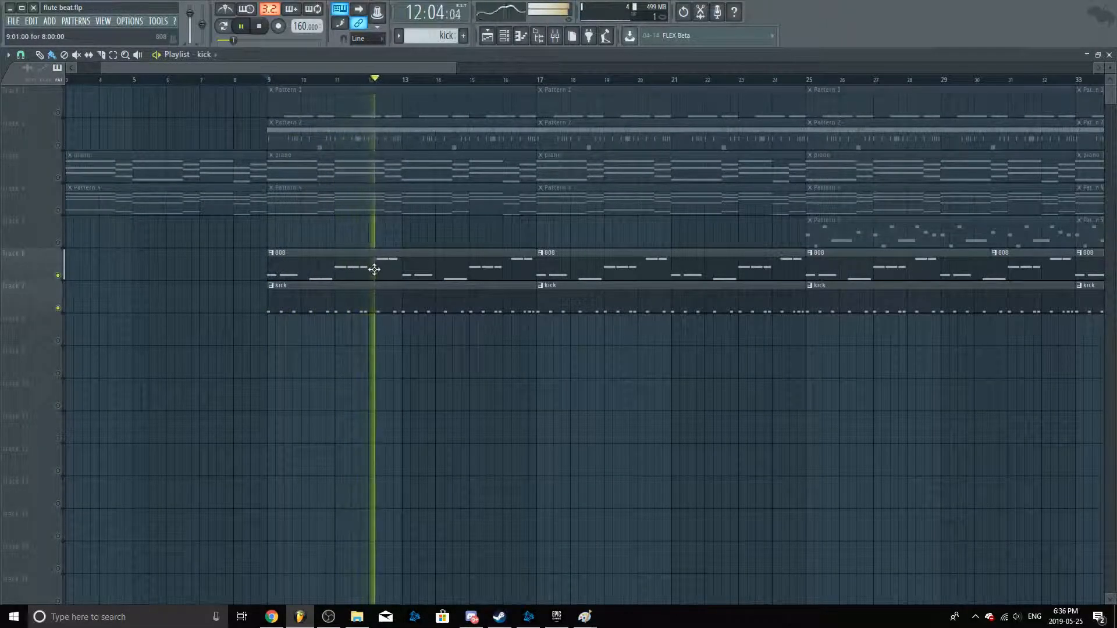
{"action": "key", "text": "space"}
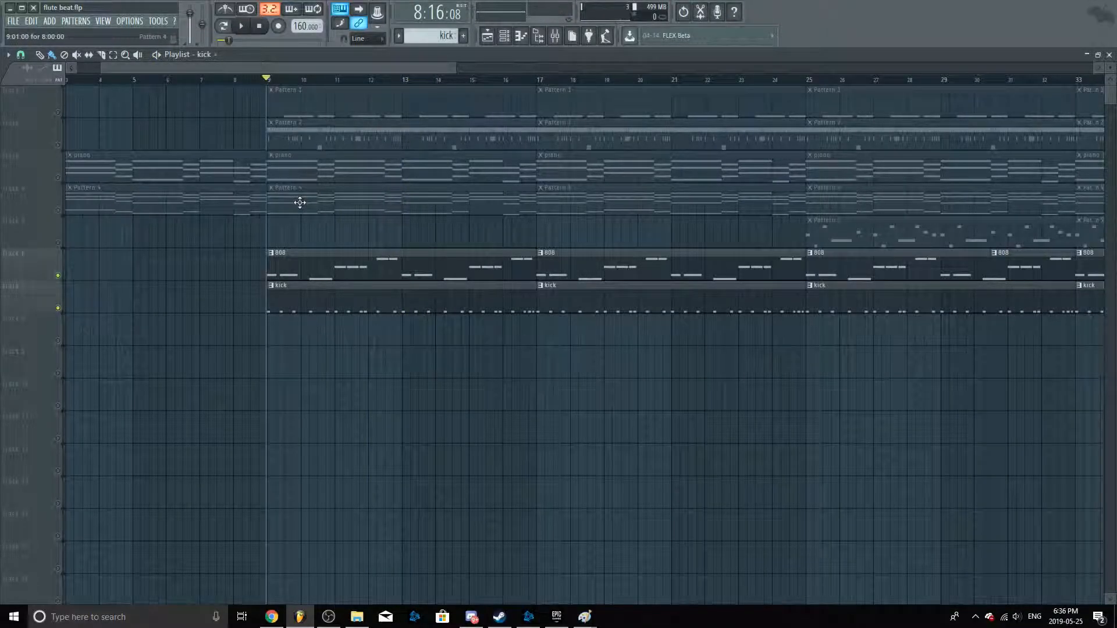
Compare the effects and routing of the paw kick and Insert 4 tracks in the mixer
{"action": "left_click", "coordinate": [560, 41]}
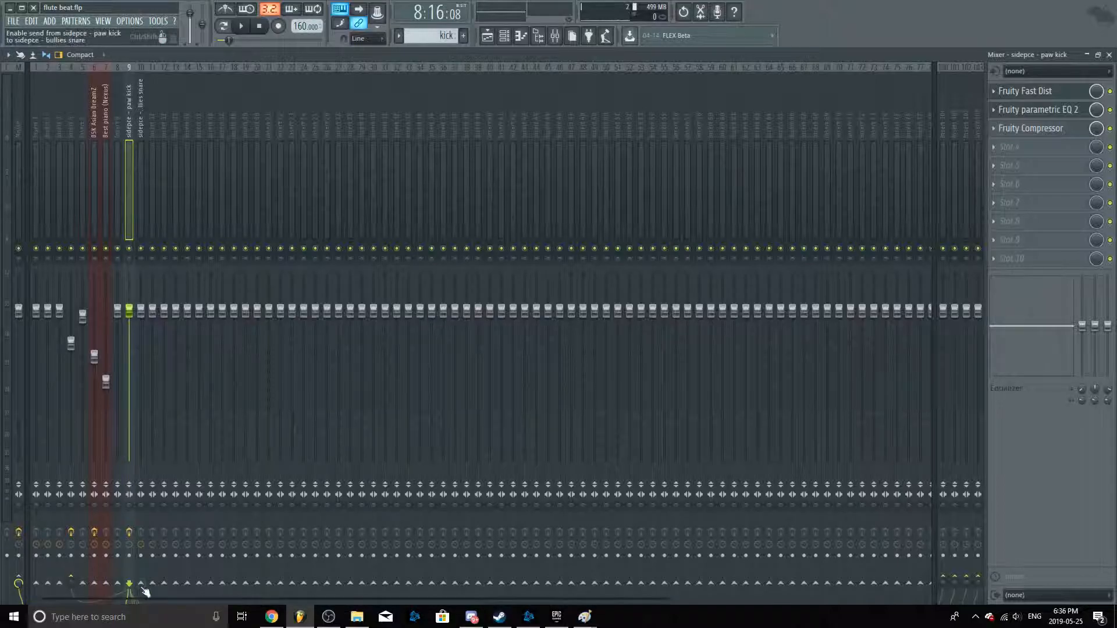
{"action": "left_click", "coordinate": [67, 173]}
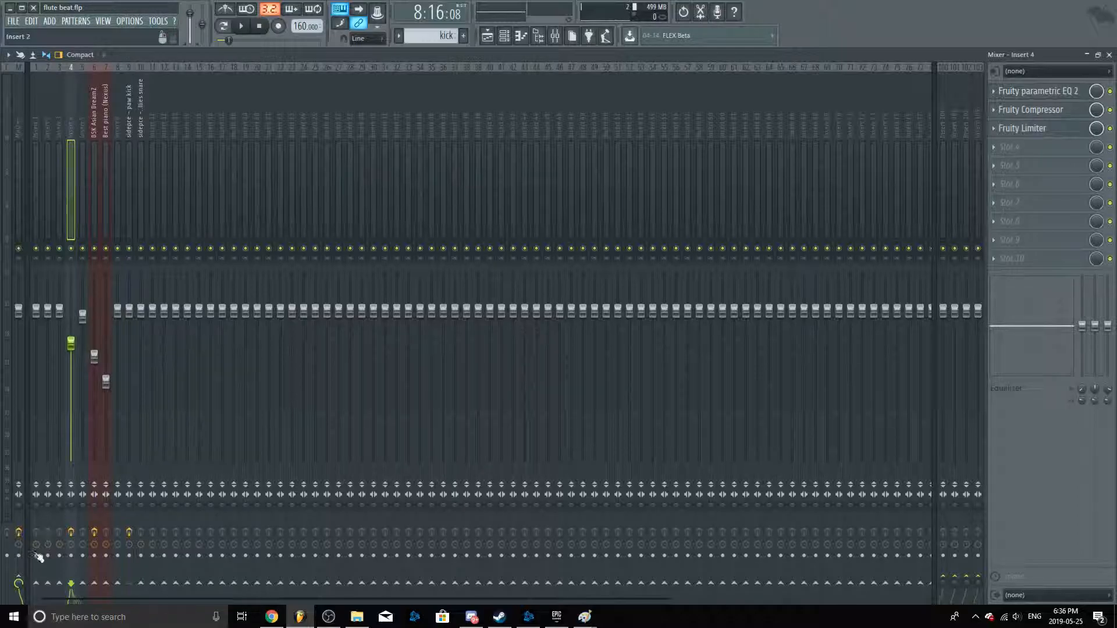
{"action": "left_click", "coordinate": [126, 242]}
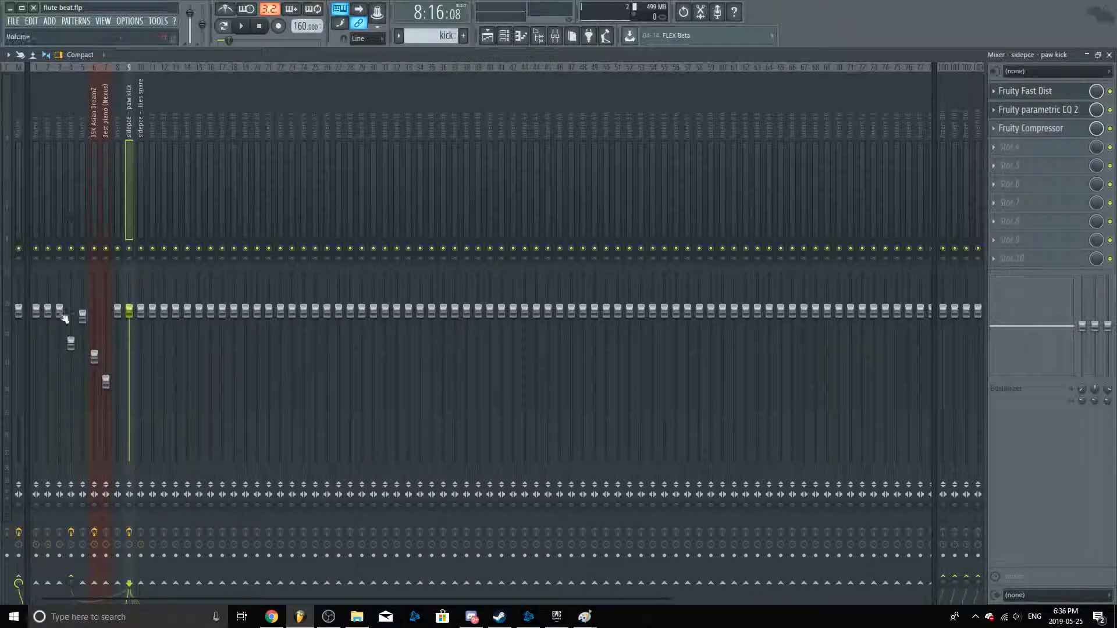
{"action": "left_click", "coordinate": [66, 216]}
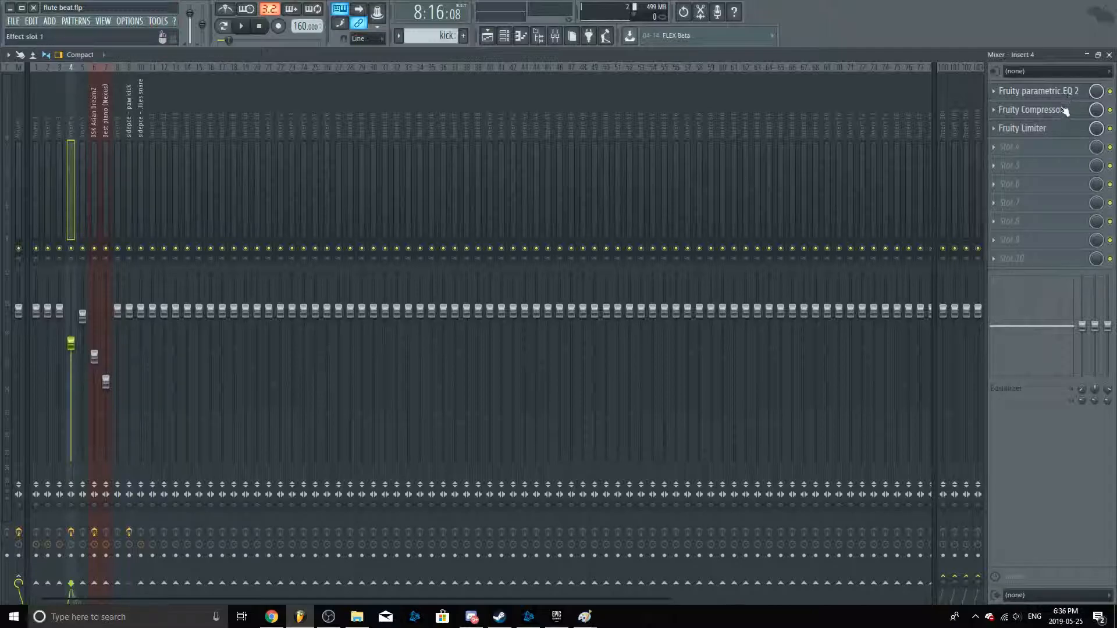
Inspect the sidechain source and compressor threshold of Fruity Limiter on Insert 4, then return to the playlist
{"action": "left_click", "coordinate": [1057, 128]}
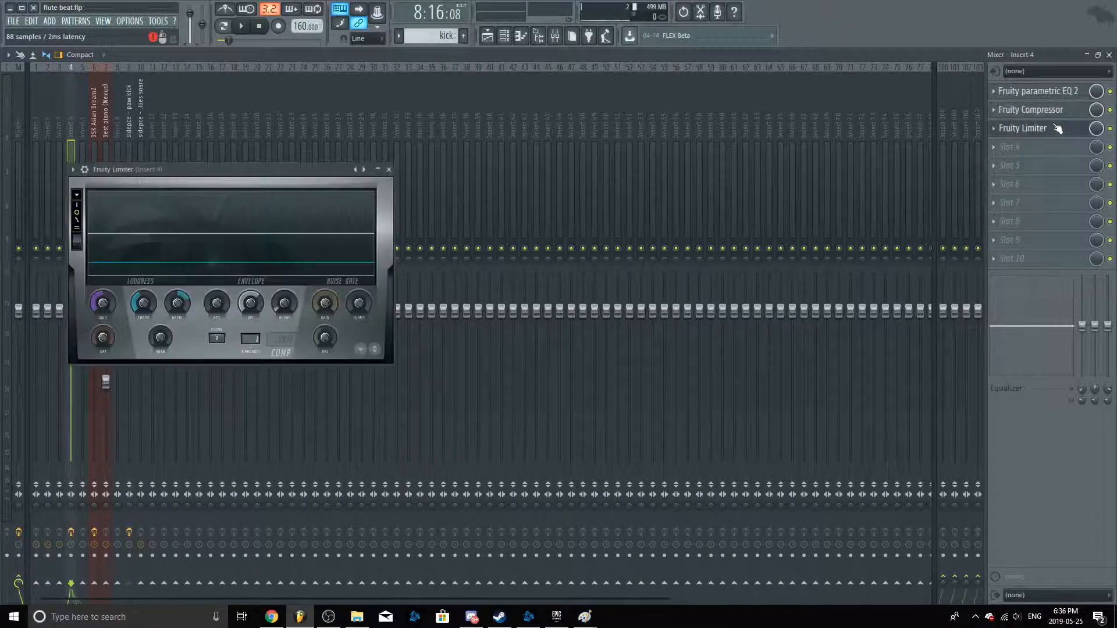
{"action": "left_click", "coordinate": [287, 347]}
{"action": "left_click", "coordinate": [252, 341]}
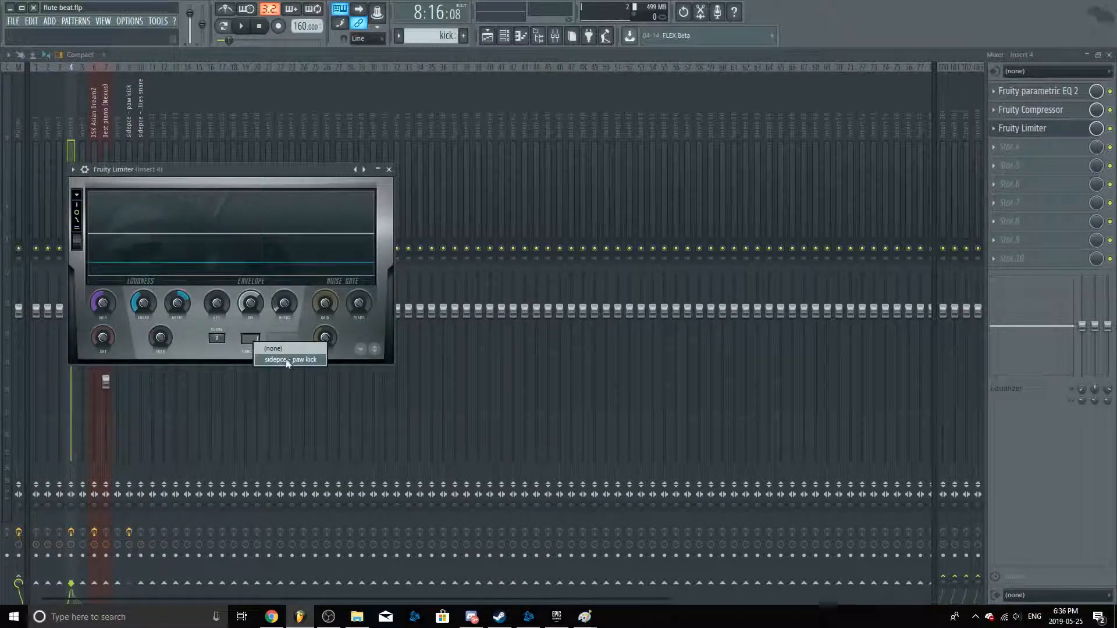
{"action": "left_click", "coordinate": [146, 305]}
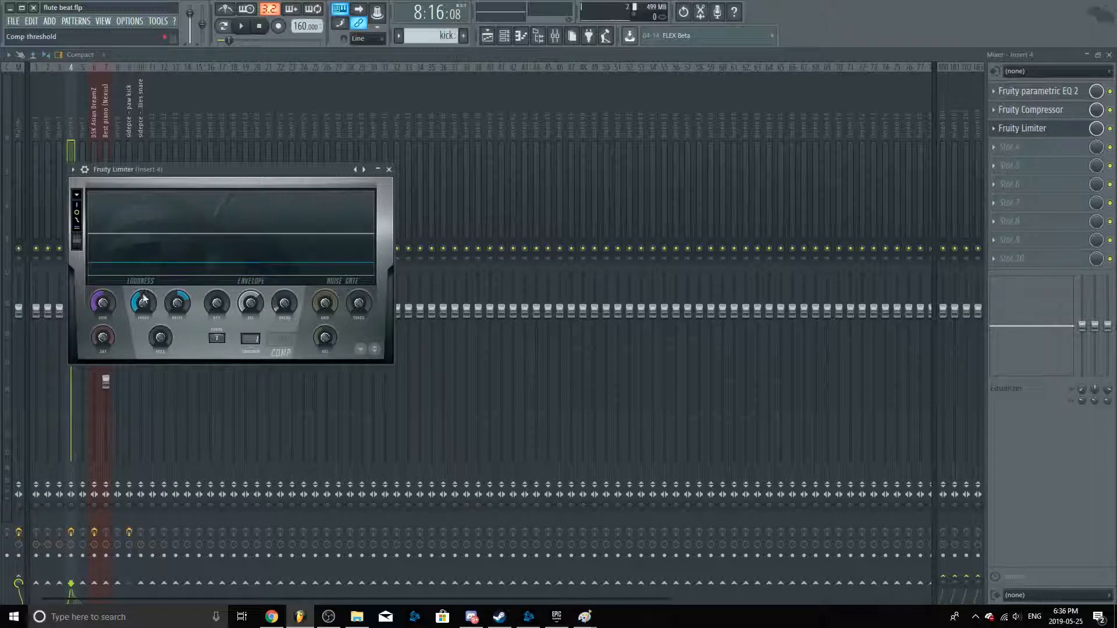
{"action": "left_click", "coordinate": [388, 169]}
{"action": "left_click", "coordinate": [487, 35]}
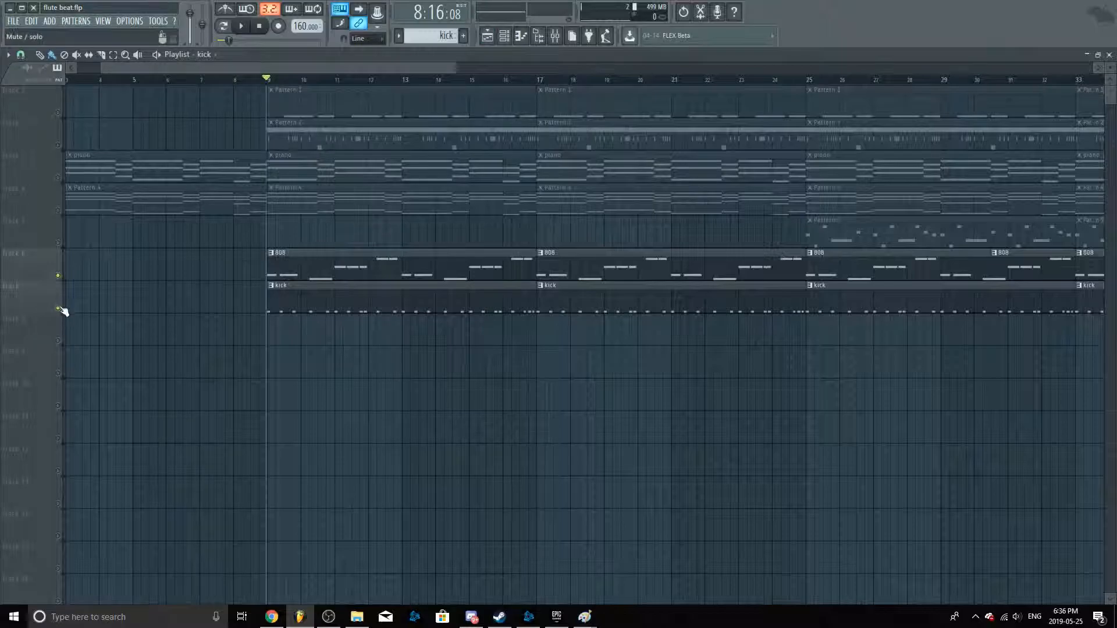
Unsolo the 808 and kick tracks so all playlist tracks are active, and open the piano pattern in the piano roll
{"action": "right_click", "coordinate": [58, 279]}
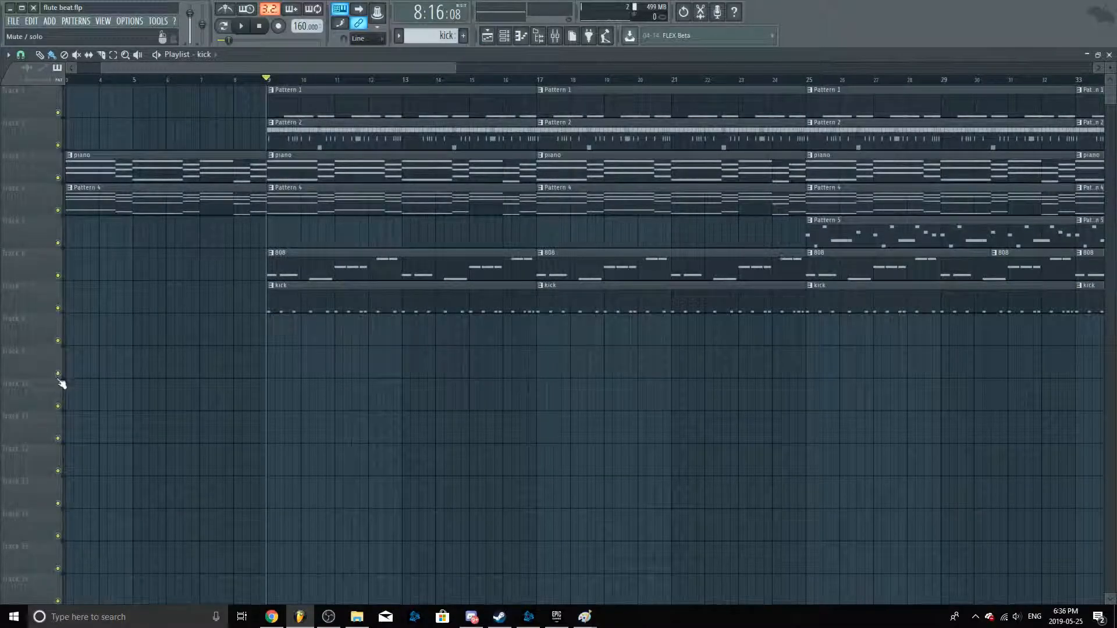
{"action": "scroll", "coordinate": [256, 475], "scroll_direction": "down", "scroll_amount": 3}
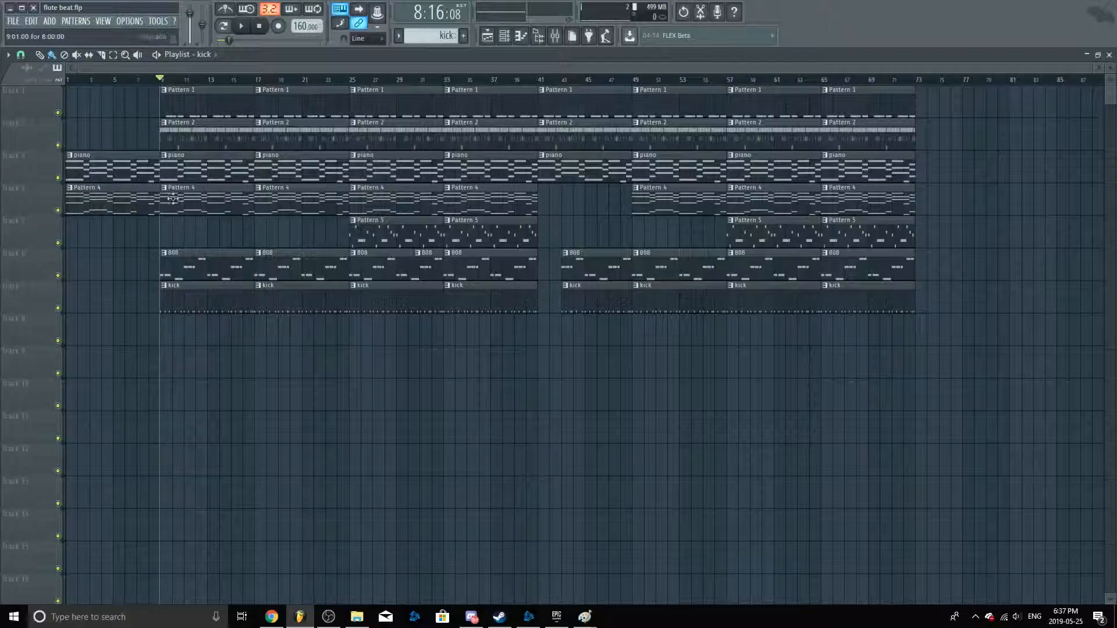
{"action": "double_click", "coordinate": [108, 168]}
{"action": "scroll", "coordinate": [217, 241], "scroll_direction": "up", "scroll_amount": 5}
{"action": "scroll", "coordinate": [259, 262], "scroll_direction": "down", "scroll_amount": 3}
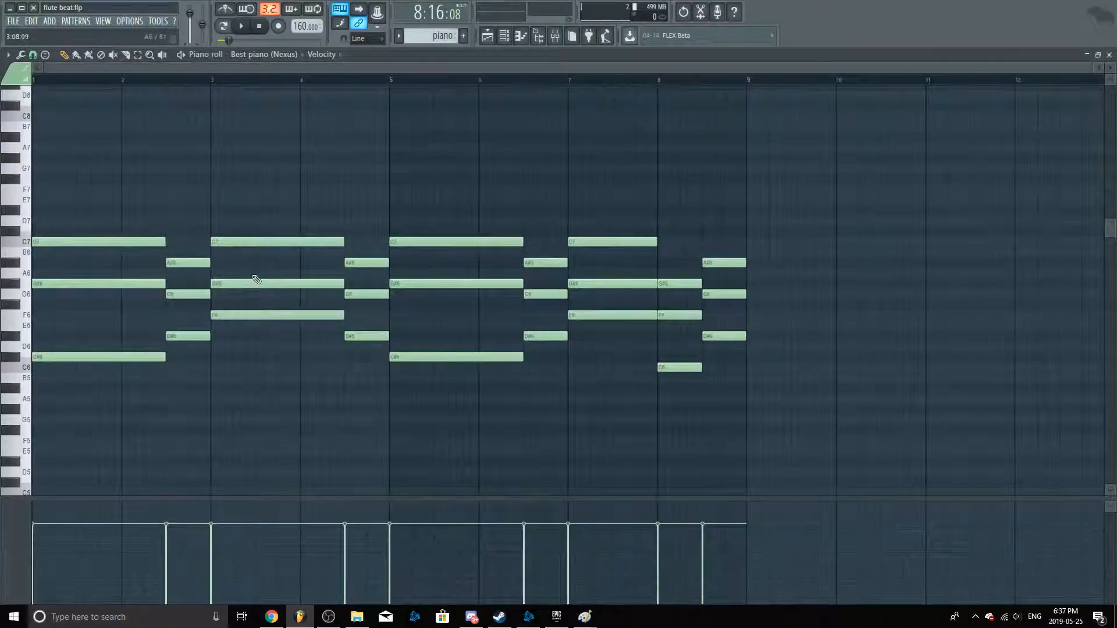
Switch to pattern mode, play the piano chords on their own, and stop playback
{"action": "left_click", "coordinate": [240, 26]}
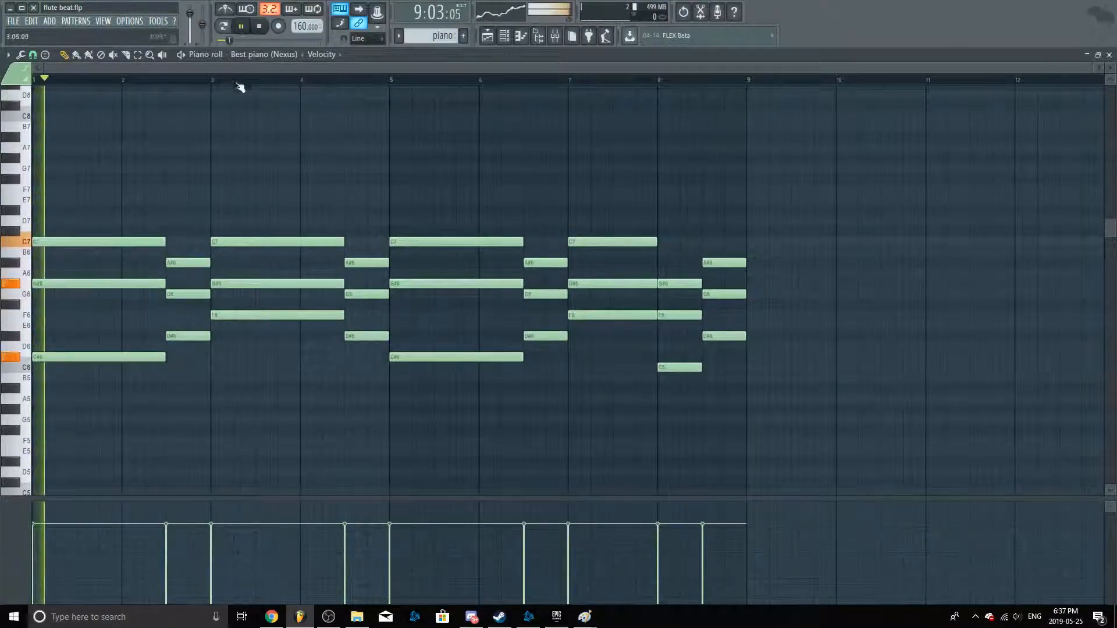
{"action": "left_click", "coordinate": [231, 29]}
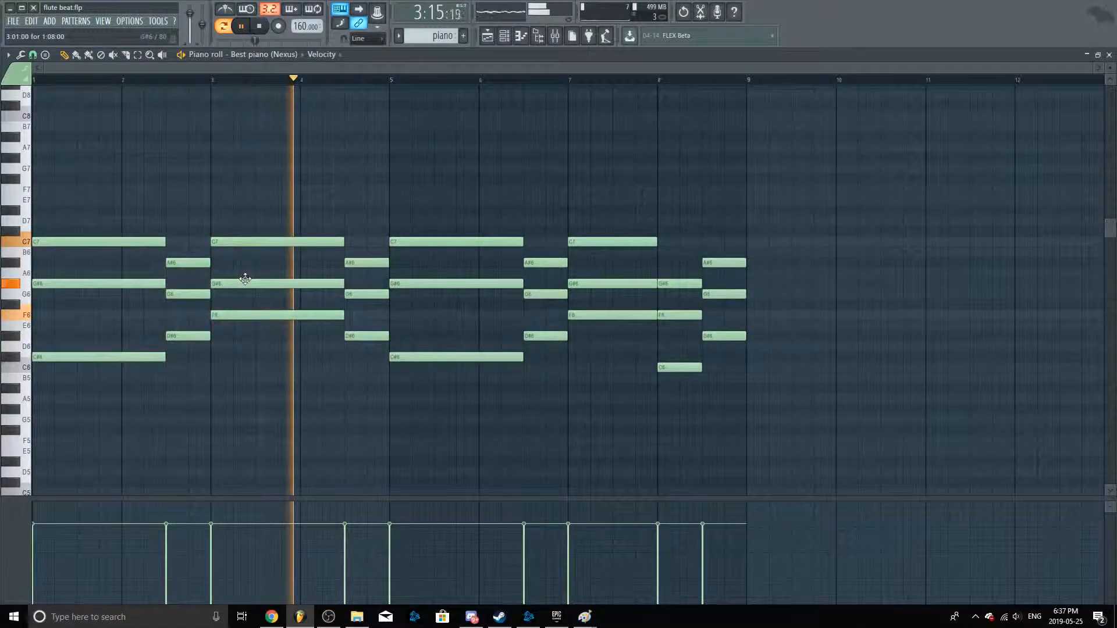
{"action": "key", "text": "space"}
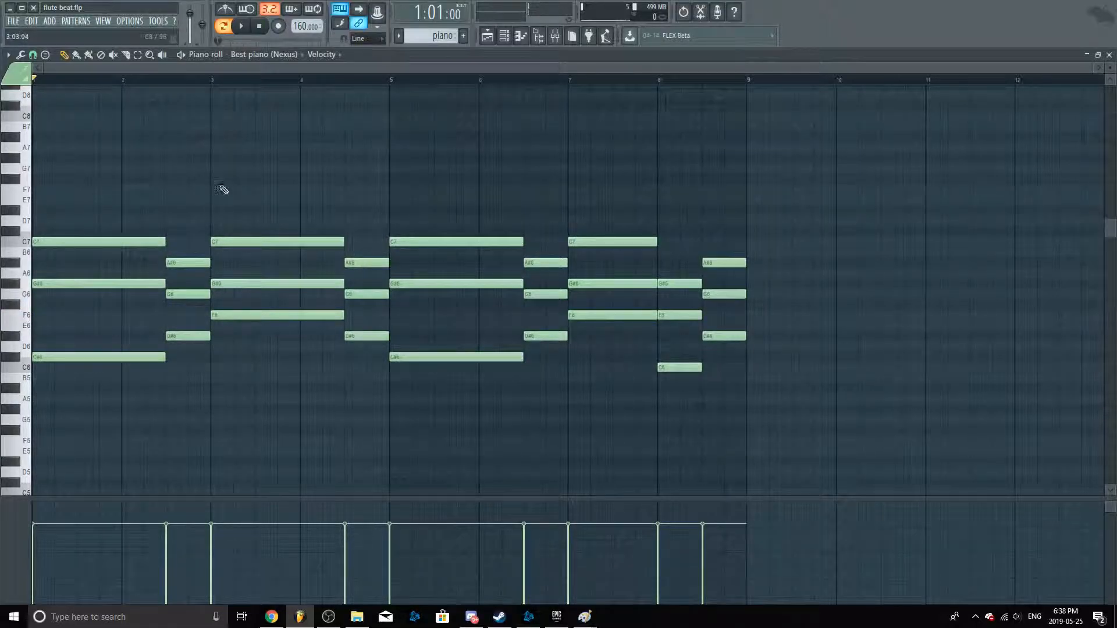
Audition several keys from G7 up to D#8 on the piano roll keyboard and play the piano chords again
{"action": "scroll", "coordinate": [110, 296], "scroll_direction": "up", "scroll_amount": 2}
{"action": "scroll", "coordinate": [118, 327], "scroll_direction": "down", "scroll_amount": 1}
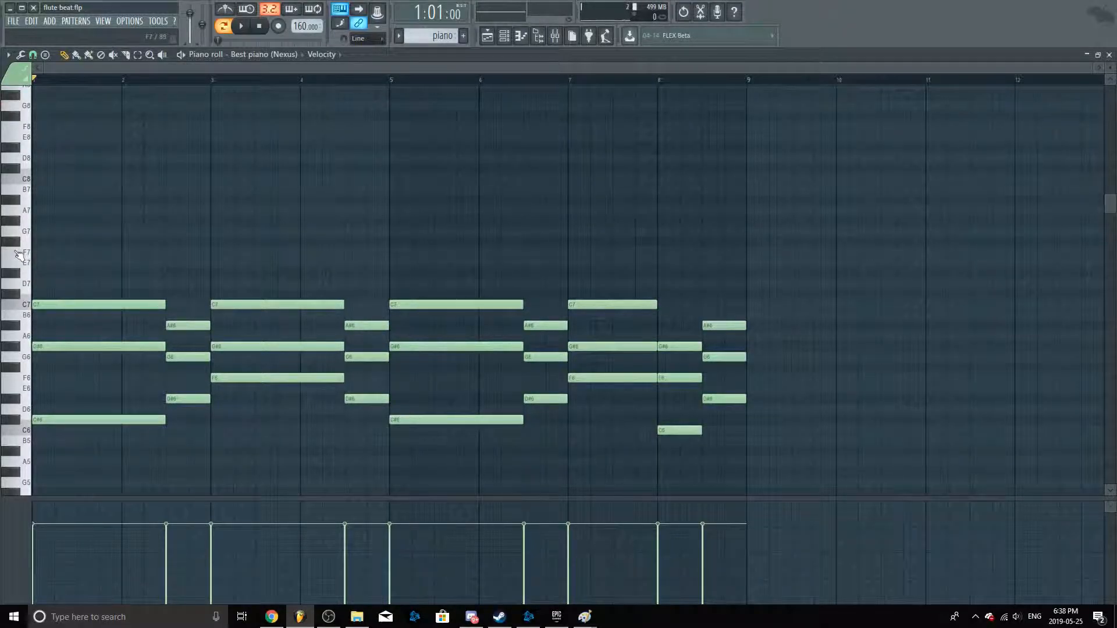
{"action": "left_click", "coordinate": [22, 232]}
{"action": "left_click", "coordinate": [11, 221]}
{"action": "left_click", "coordinate": [13, 200]}
{"action": "left_click", "coordinate": [16, 177]}
{"action": "left_click", "coordinate": [14, 148]}
{"action": "key", "text": "space"}
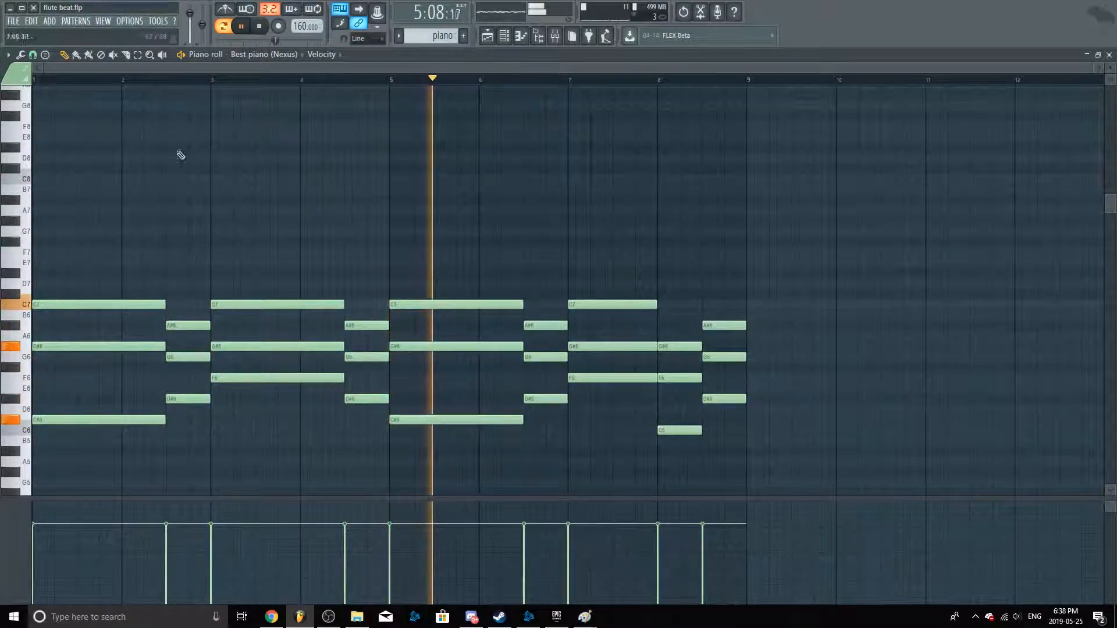
{"action": "key", "text": "ctrl+space"}
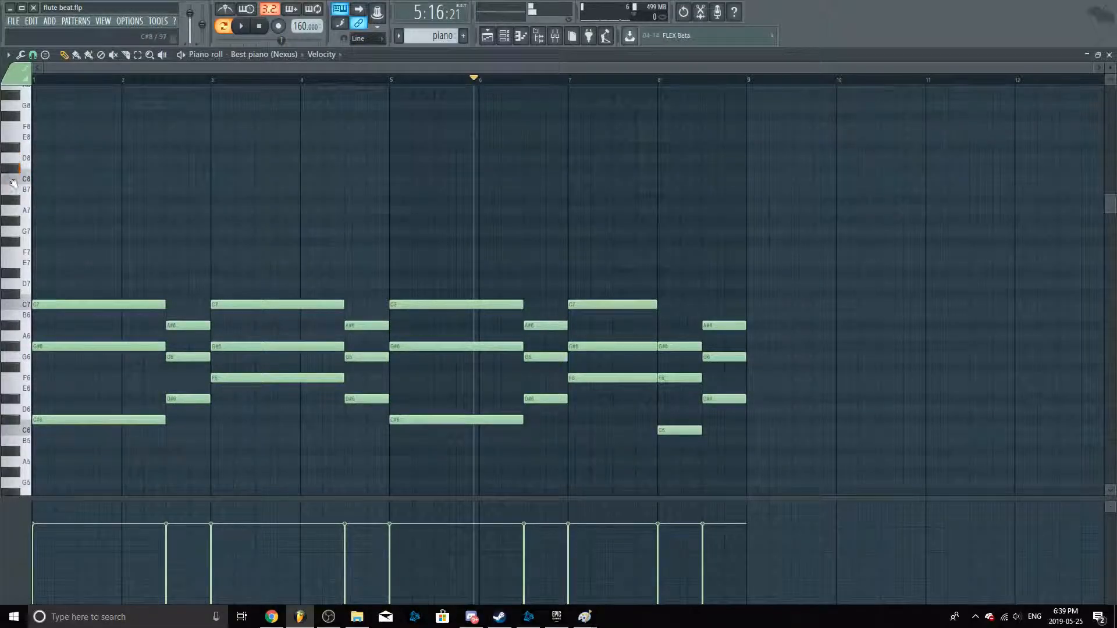
Return to the playlist and open Pattern 5 in the piano roll with all its notes in view
{"action": "left_click", "coordinate": [487, 36]}
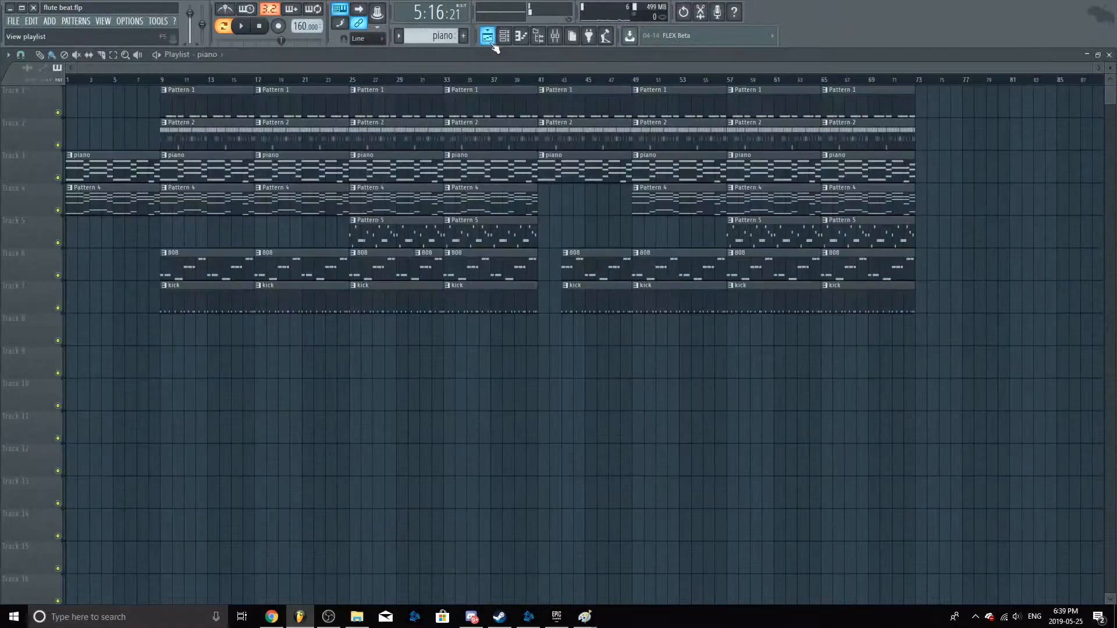
{"action": "double_click", "coordinate": [771, 234]}
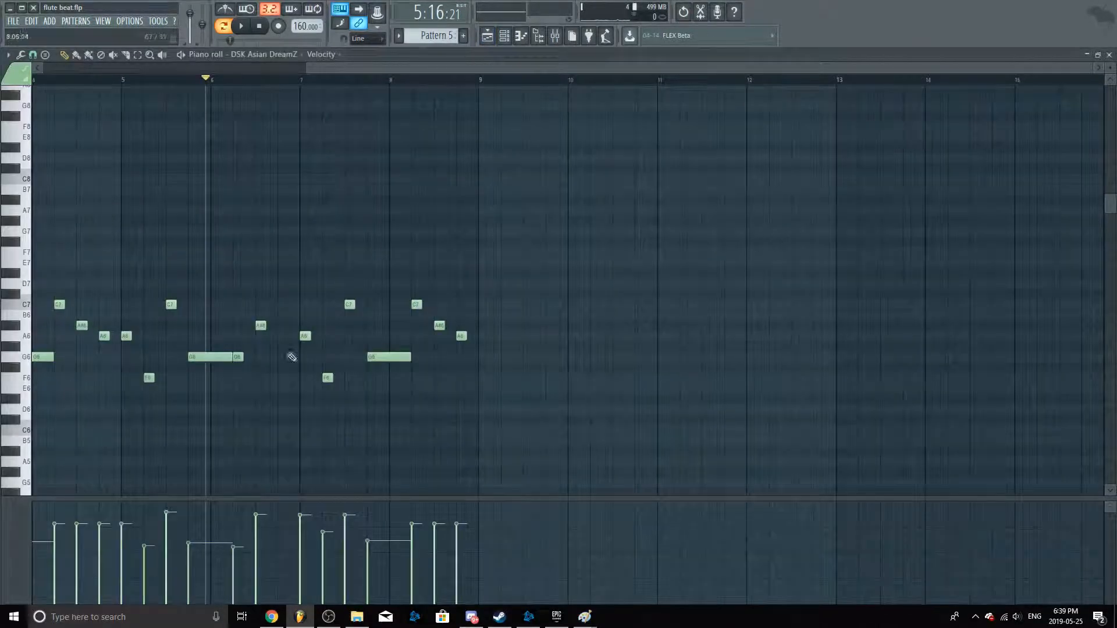
{"action": "scroll", "coordinate": [120, 327], "scroll_direction": "down", "scroll_amount": 2}
{"action": "scroll", "coordinate": [10, 305], "scroll_direction": "up", "scroll_amount": 3}
{"action": "scroll", "coordinate": [10, 305], "scroll_direction": "down", "scroll_amount": 3}
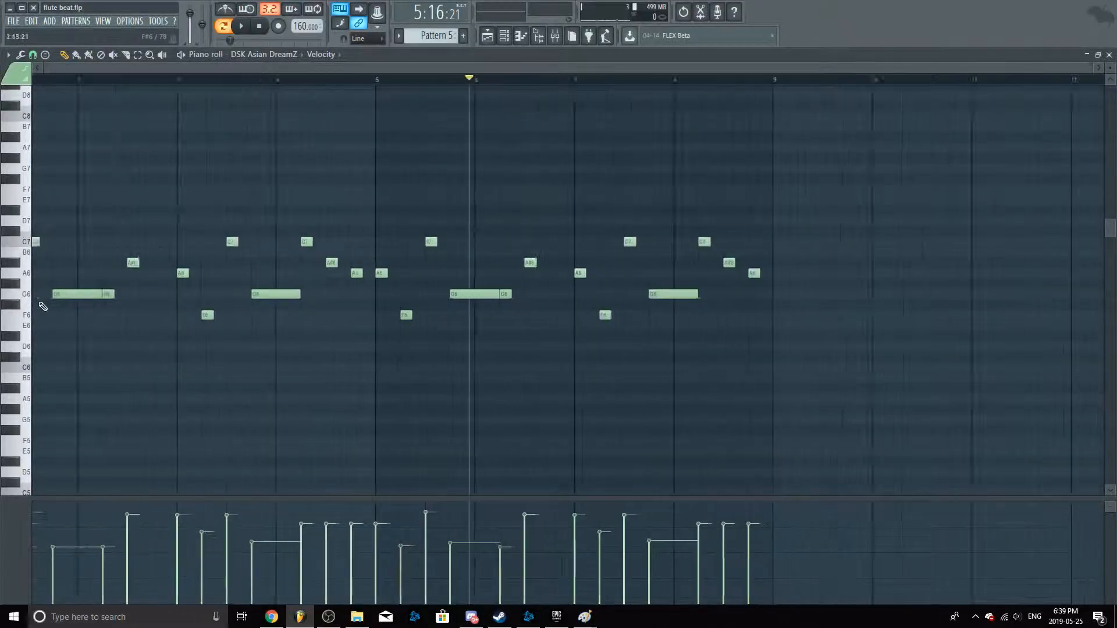
{"action": "scroll", "coordinate": [35, 325], "scroll_direction": "up", "scroll_amount": 2}
{"action": "scroll", "coordinate": [35, 321], "scroll_direction": "down", "scroll_amount": 2}
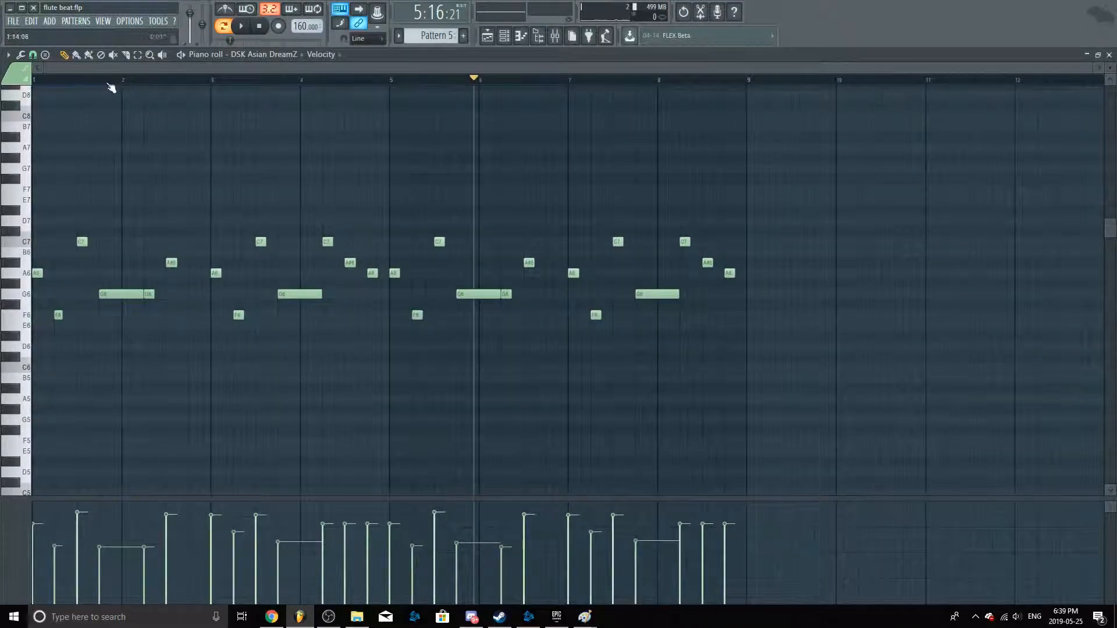
Play the DSK Asian DreamZ melody of Pattern 5 on its own, then stop playback
{"action": "left_click", "coordinate": [243, 27]}
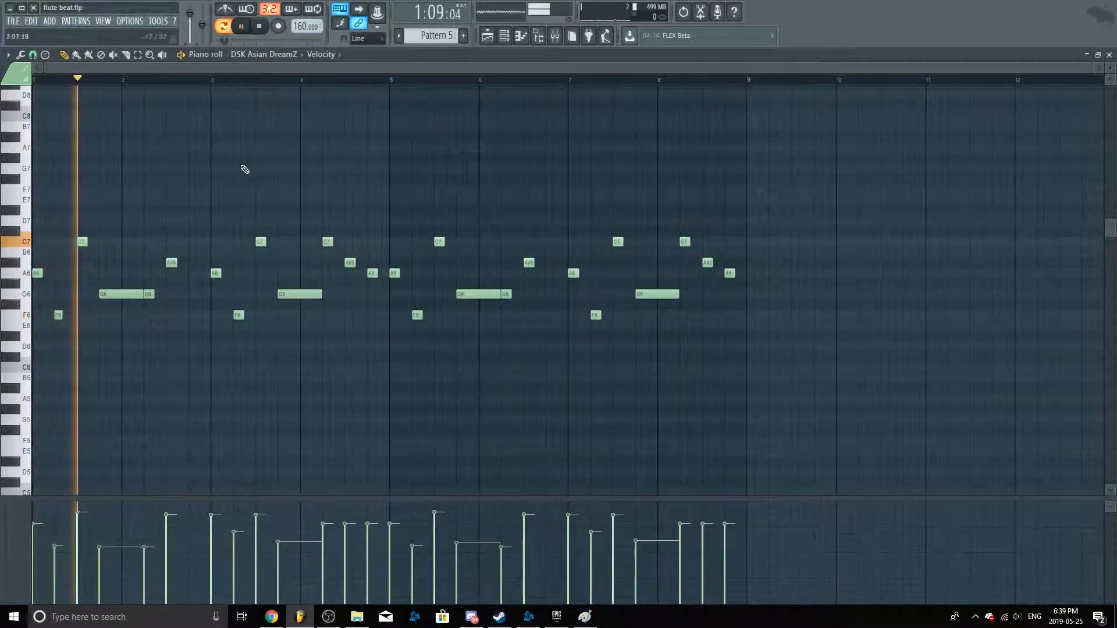
{"action": "scroll", "coordinate": [52, 323], "scroll_direction": "up", "scroll_amount": 1}
{"action": "scroll", "coordinate": [53, 323], "scroll_direction": "up", "scroll_amount": 1}
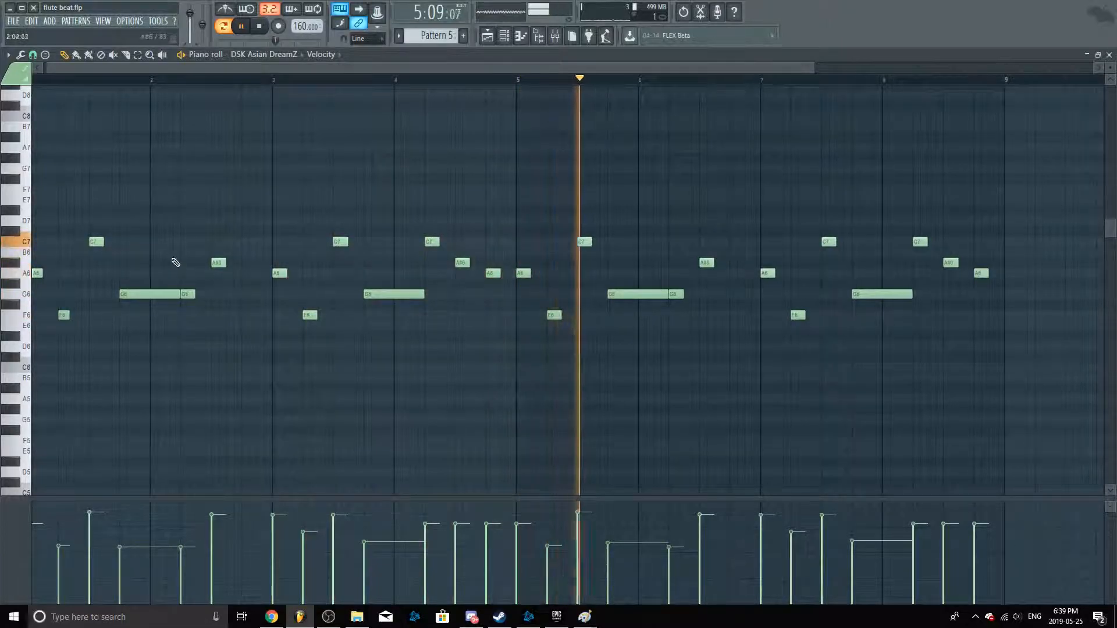
{"action": "scroll", "coordinate": [82, 306], "scroll_direction": "down", "scroll_amount": 1}
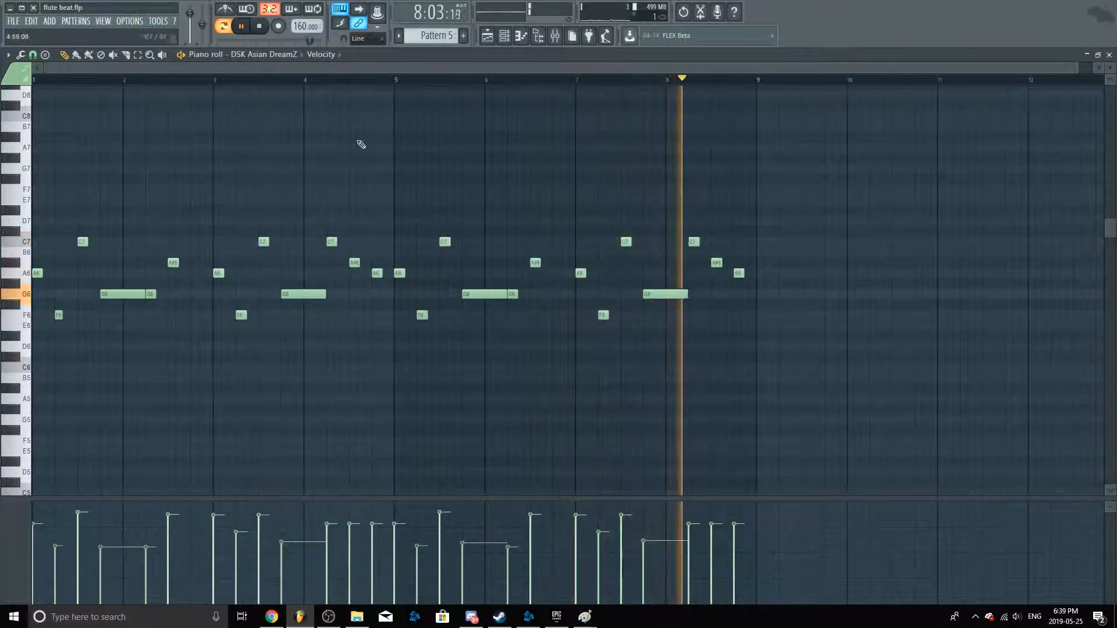
{"action": "key", "text": "space"}
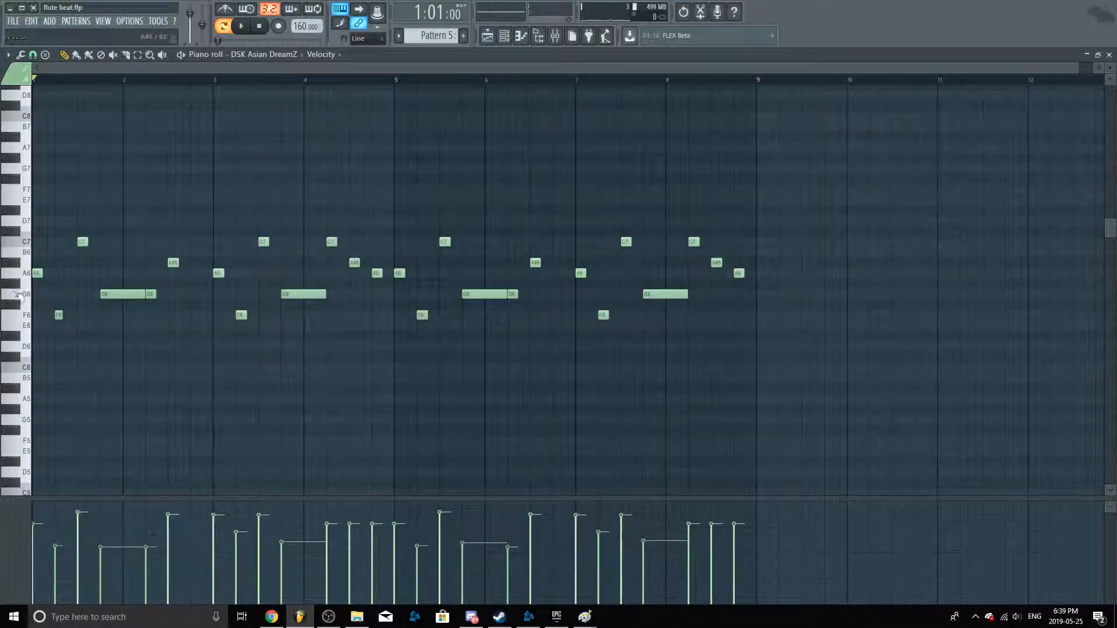
Reopen Pattern 5 from the playlist and examine the melody notes of its first bars up close
{"action": "left_click", "coordinate": [486, 37]}
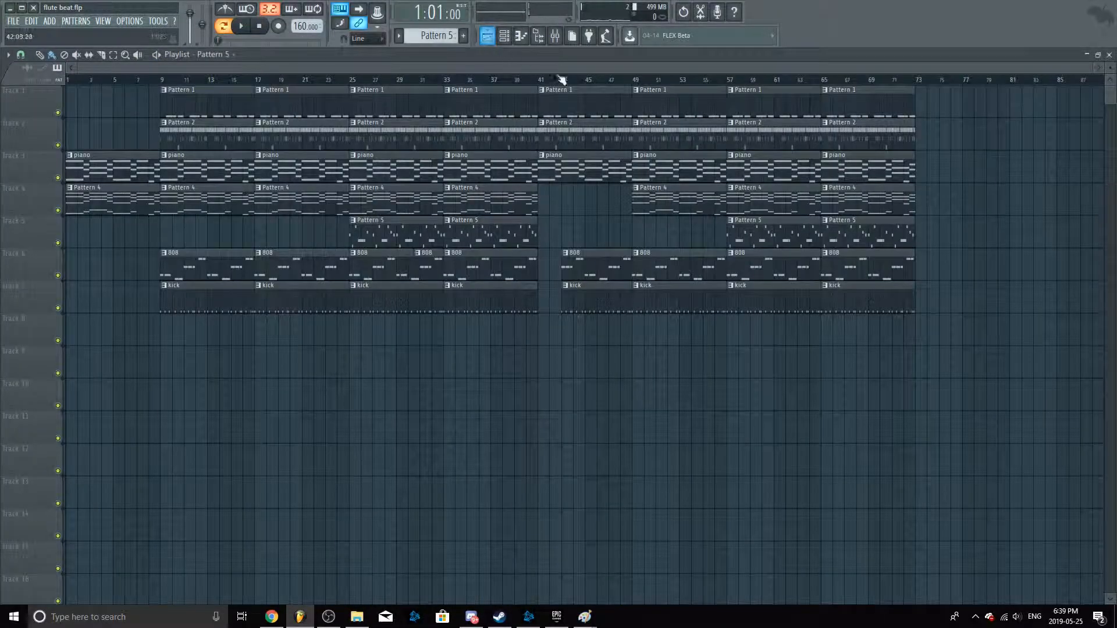
{"action": "double_click", "coordinate": [763, 242]}
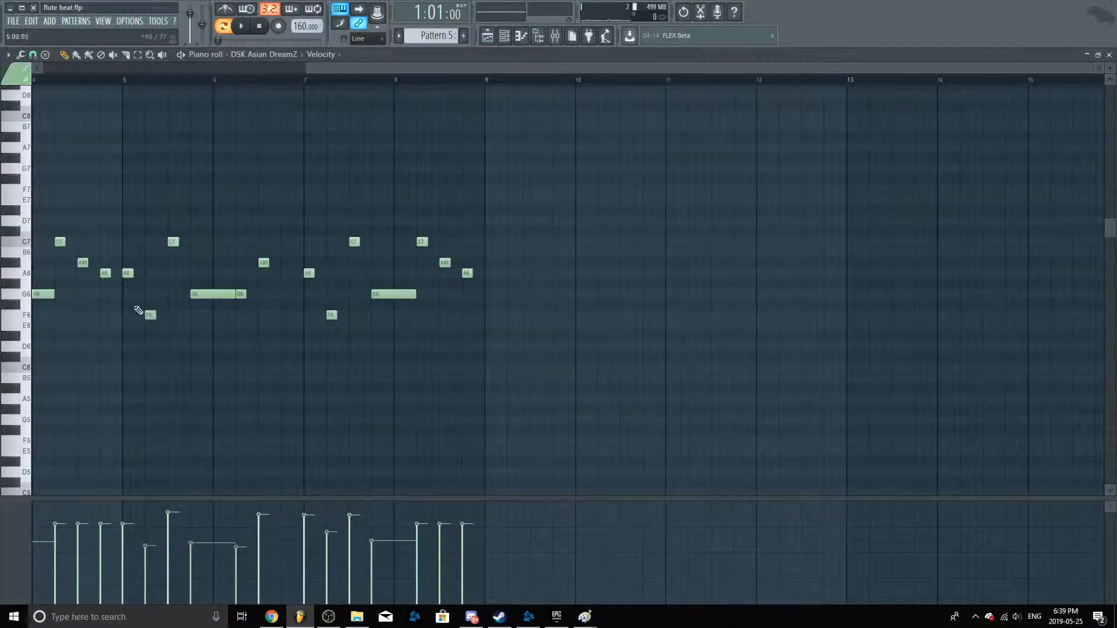
{"action": "scroll", "coordinate": [140, 312], "scroll_direction": "left", "scroll_amount": 3}
{"action": "scroll", "coordinate": [55, 314], "scroll_direction": "up", "scroll_amount": 3}
{"action": "scroll", "coordinate": [53, 303], "scroll_direction": "up", "scroll_amount": 2}
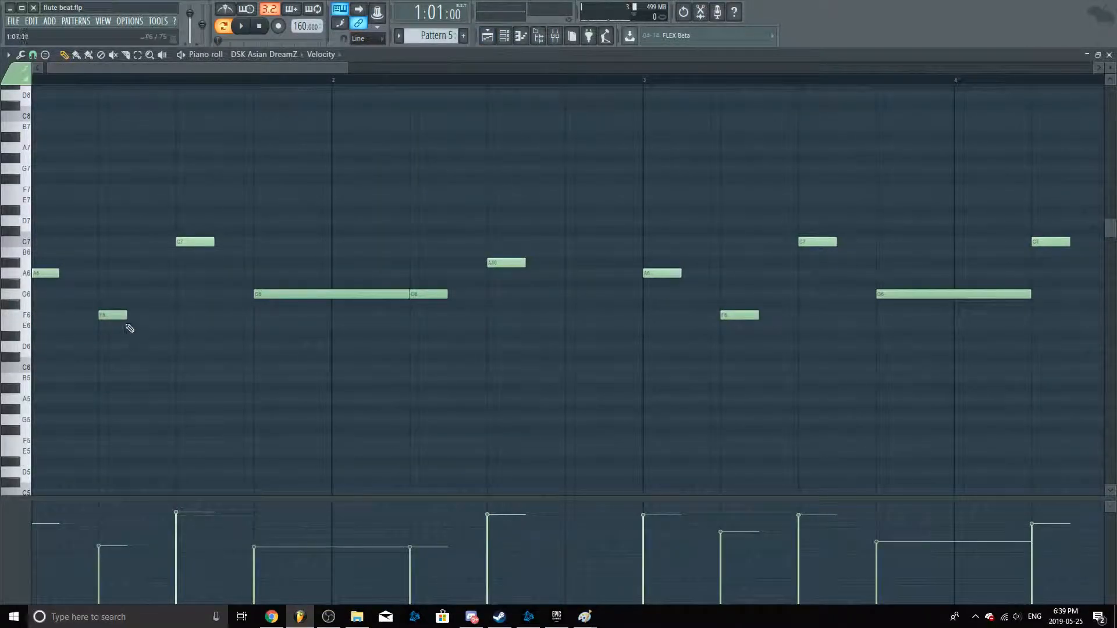
View the DSK Asian DreamZ instrument from the channel rack to check which sound it uses, then close it
{"action": "key", "text": "Escape"}
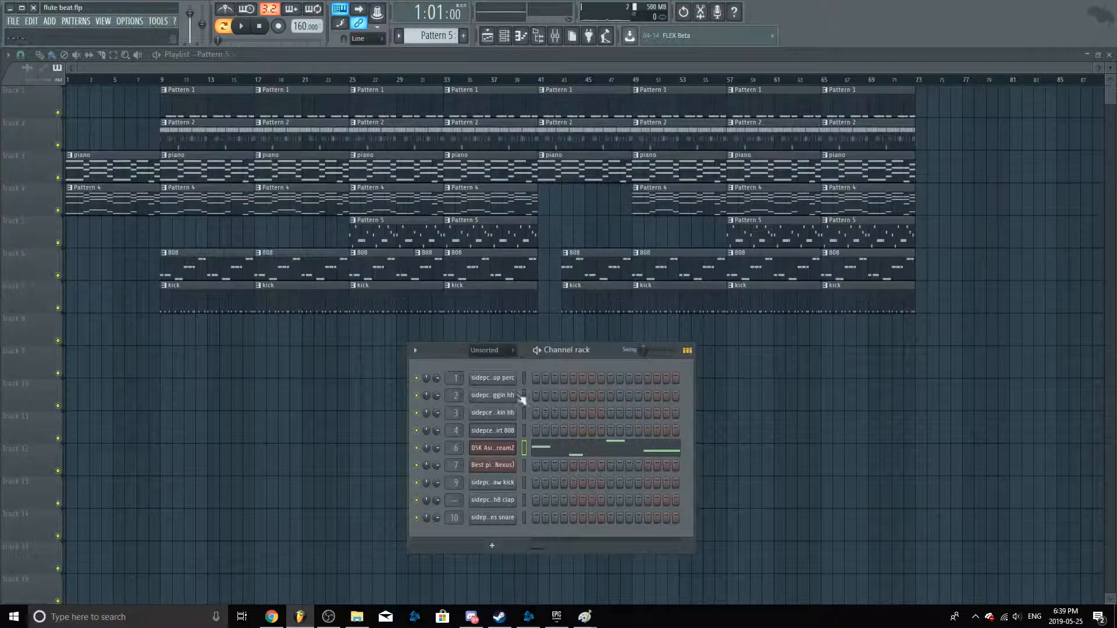
{"action": "left_click", "coordinate": [511, 448]}
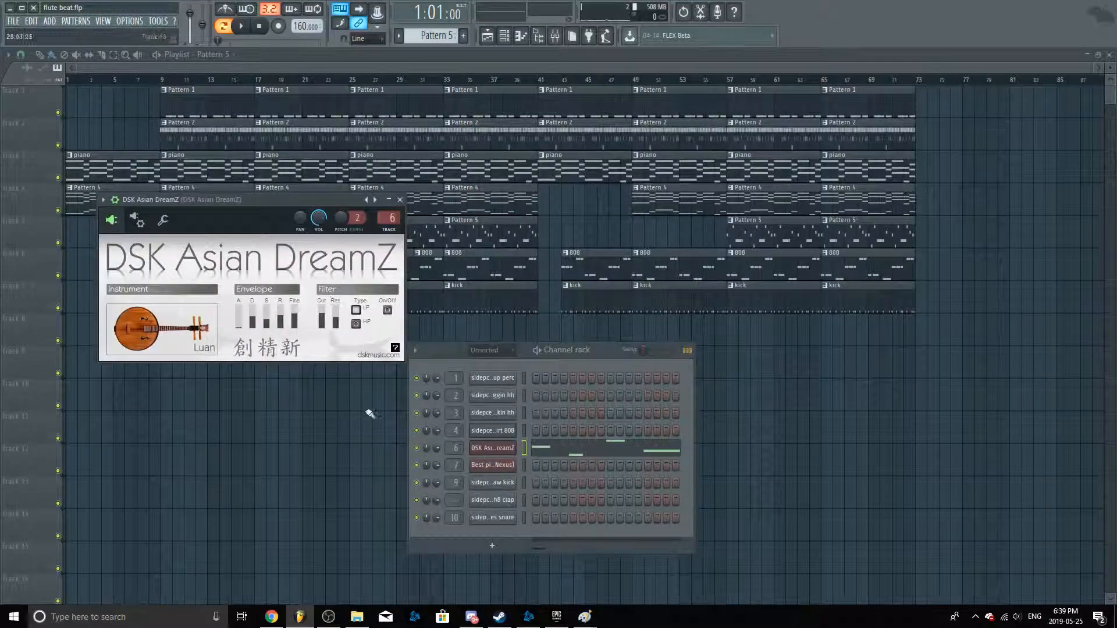
{"action": "key", "text": "Escape"}
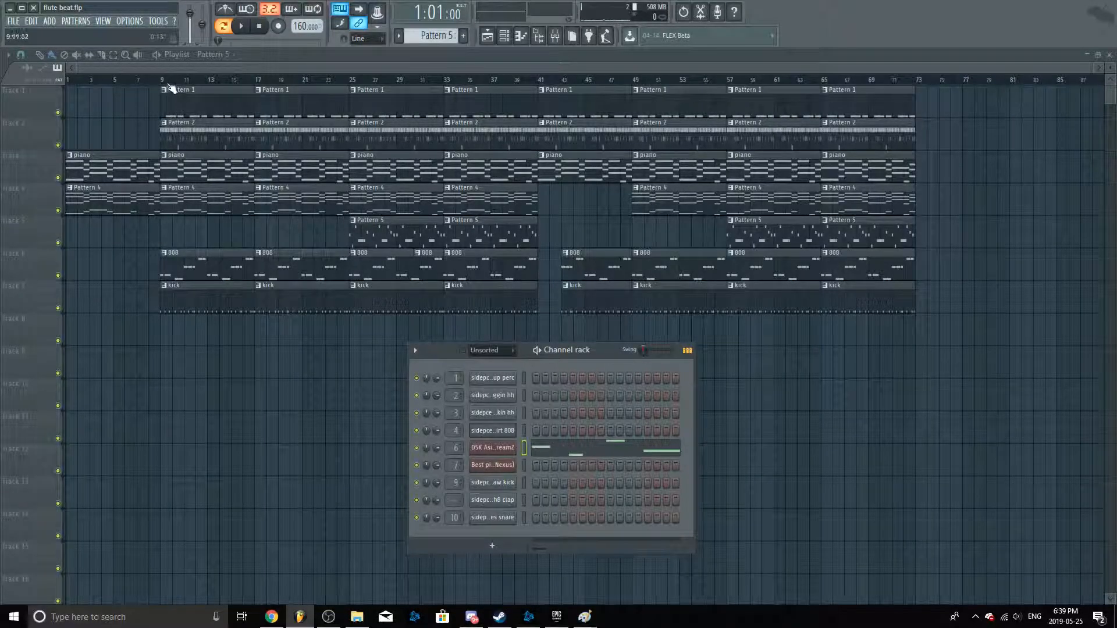
Play the full arrangement from the start in song mode, check the recording in OBS, and return to FL Studio
{"action": "left_click_drag", "start_coordinate": [166, 80], "coordinate": [186, 84]}
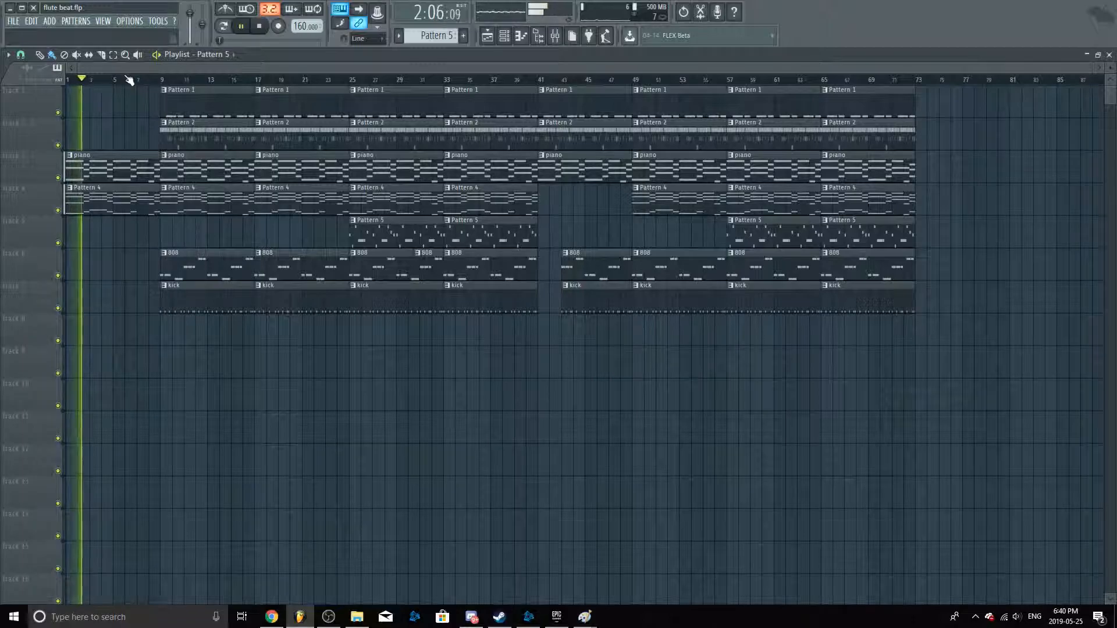
{"action": "left_click", "coordinate": [328, 616]}
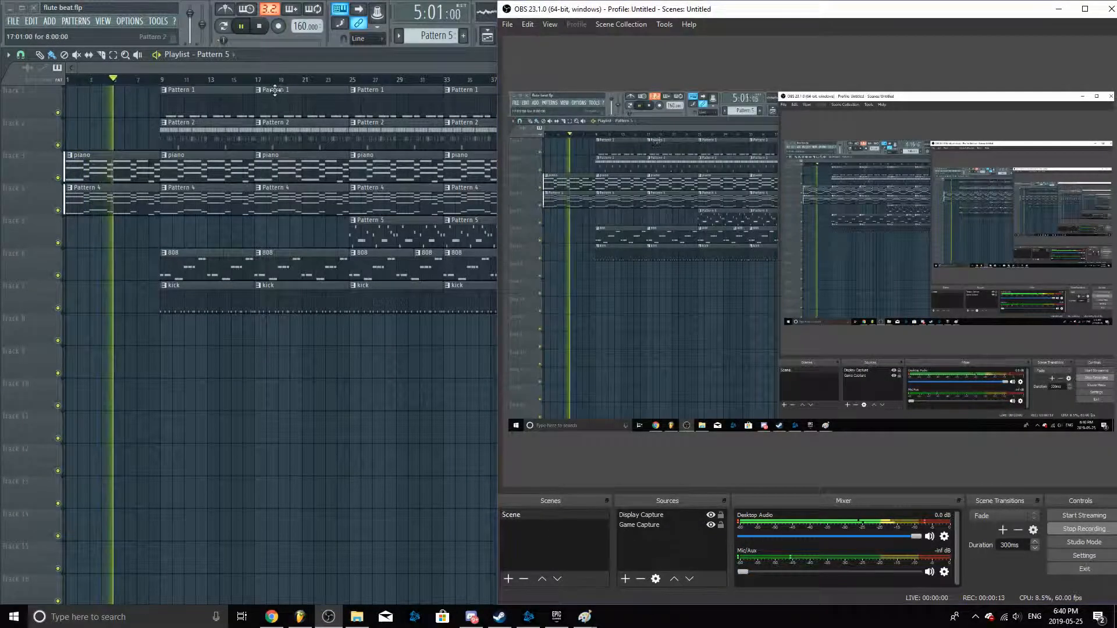
{"action": "left_click", "coordinate": [287, 69]}
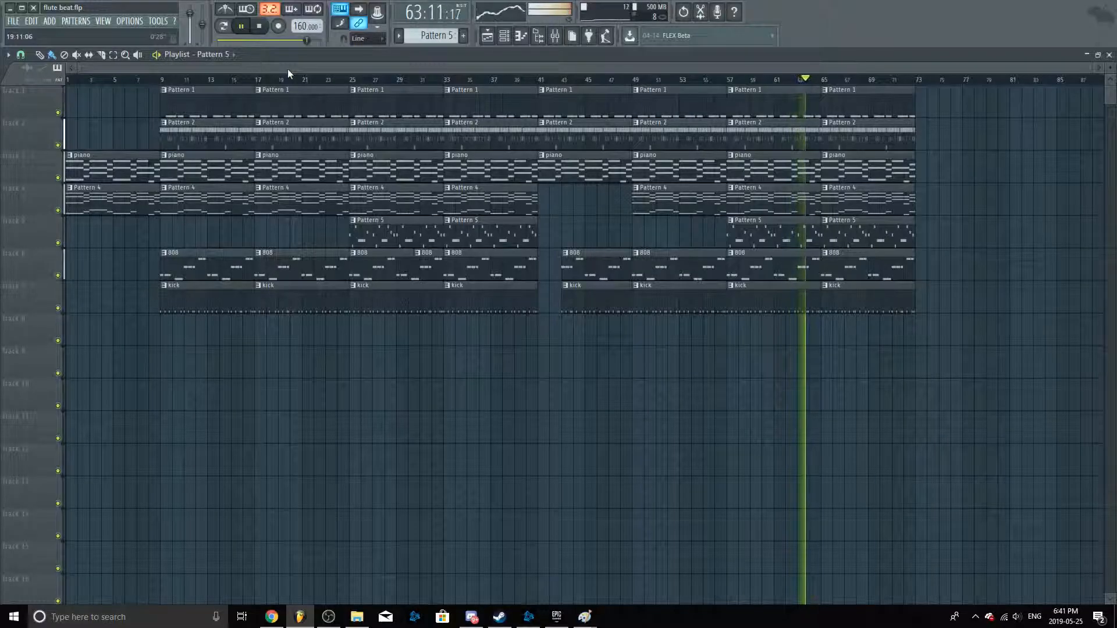
Add another piano clip on Track 3 and align its start to bar 73, directly after the last piano clip
{"action": "left_click", "coordinate": [901, 176]}
{"action": "left_click", "coordinate": [979, 174]}
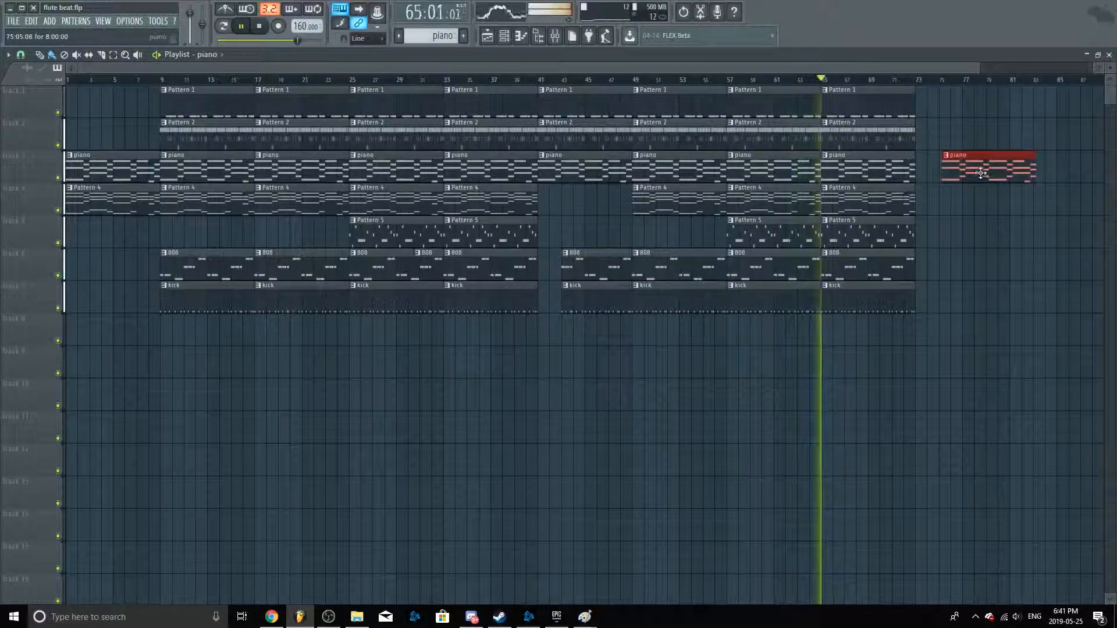
{"action": "scroll", "coordinate": [956, 168], "scroll_direction": "up", "scroll_amount": 5}
{"action": "left_click_drag", "start_coordinate": [937, 163], "coordinate": [819, 167]}
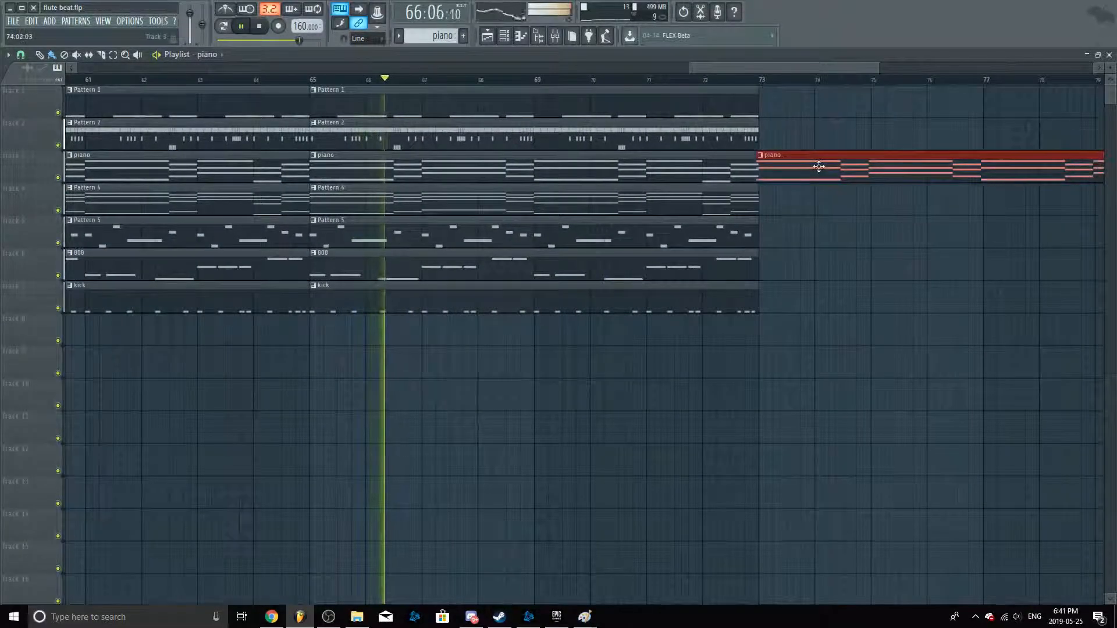
{"action": "scroll", "coordinate": [756, 166], "scroll_direction": "down", "scroll_amount": 5}
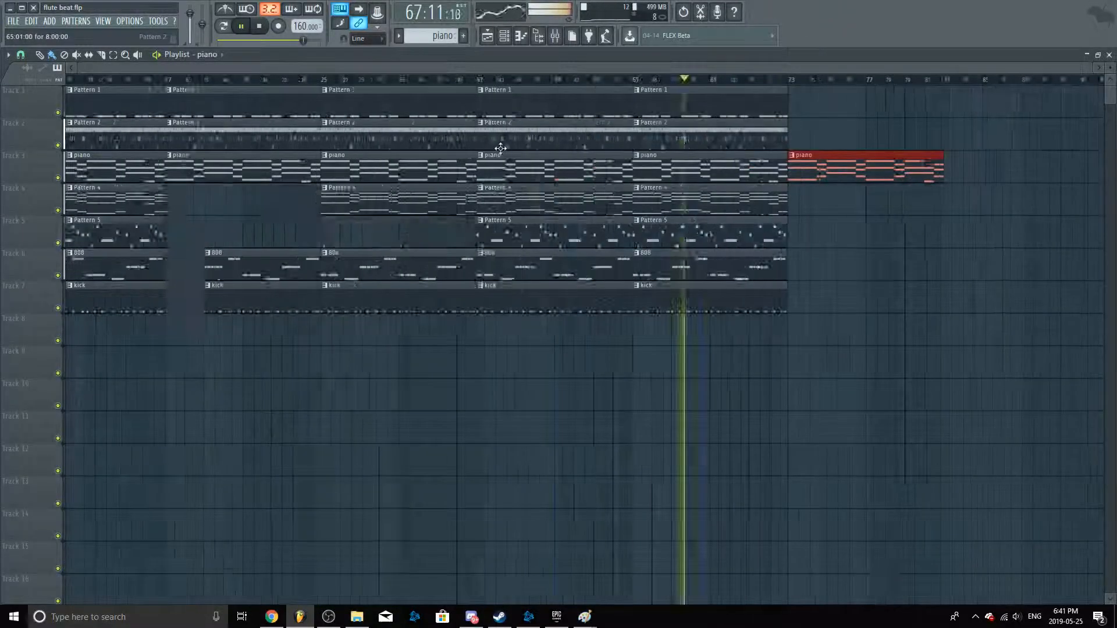
{"action": "scroll", "coordinate": [861, 224], "scroll_direction": "up", "scroll_amount": 4}
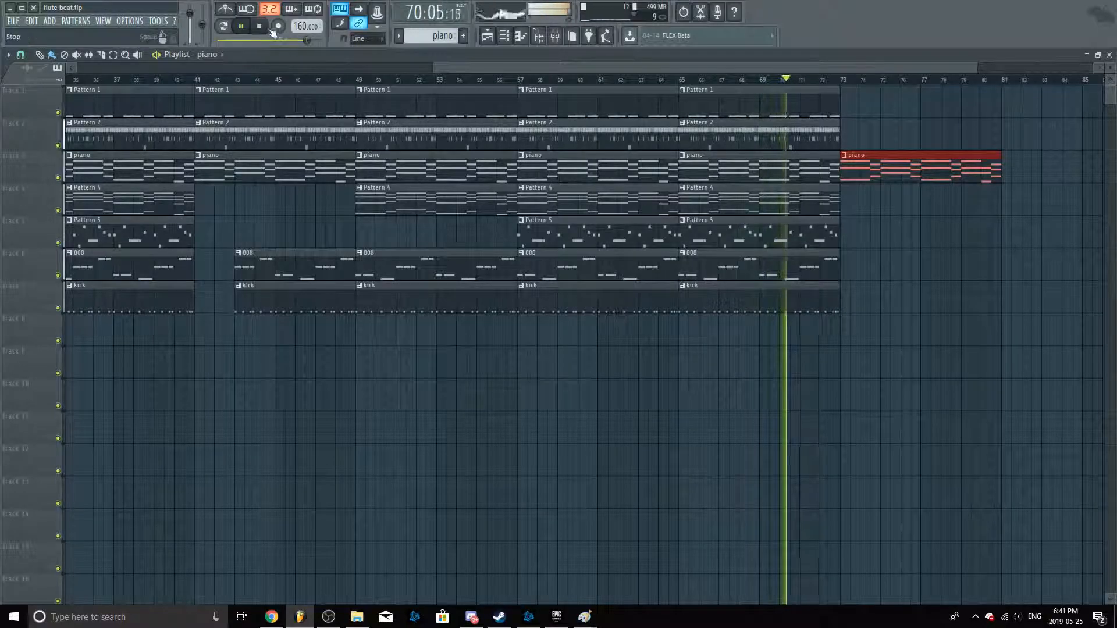
{"action": "left_click_drag", "start_coordinate": [483, 72], "coordinate": [509, 72]}
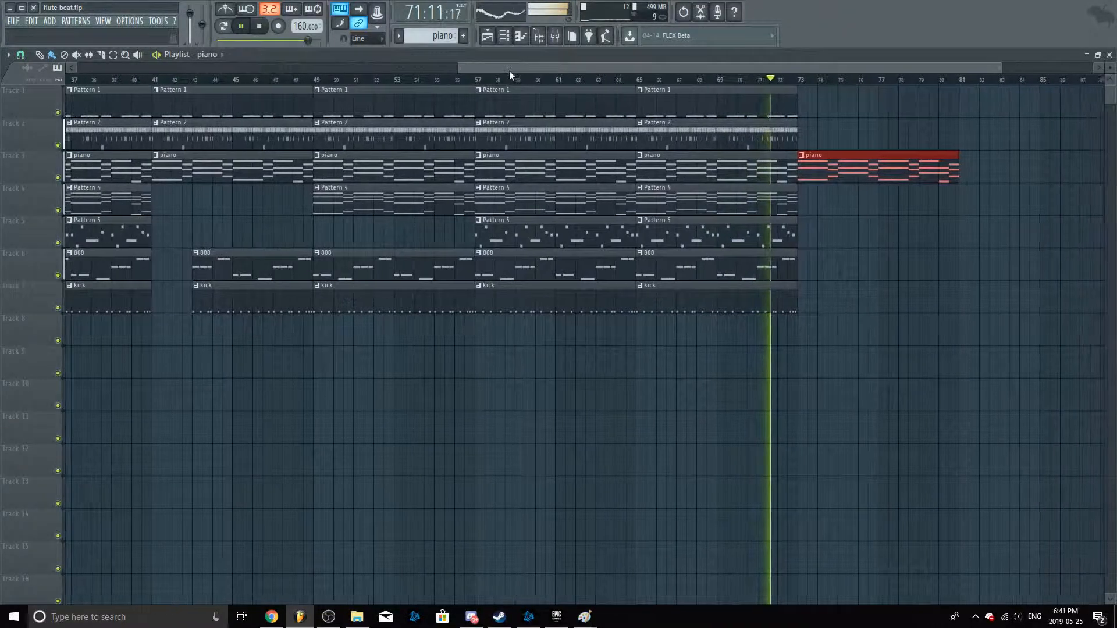